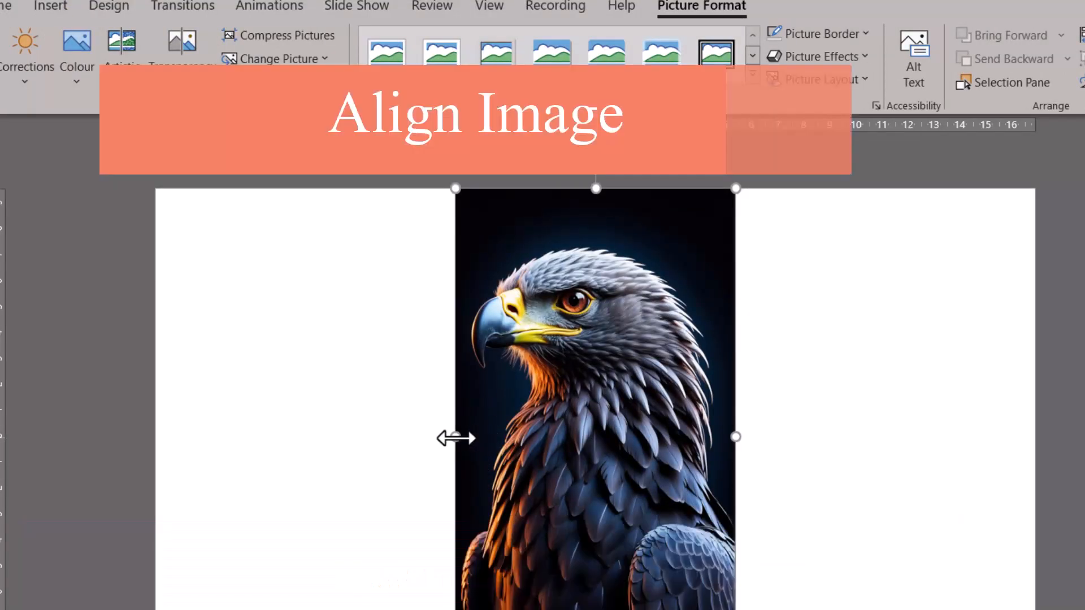
Stretch the eagle picture horizontally on both sides until it is about 16 cm wide
left_click_drag(447, 438, 368, 441)
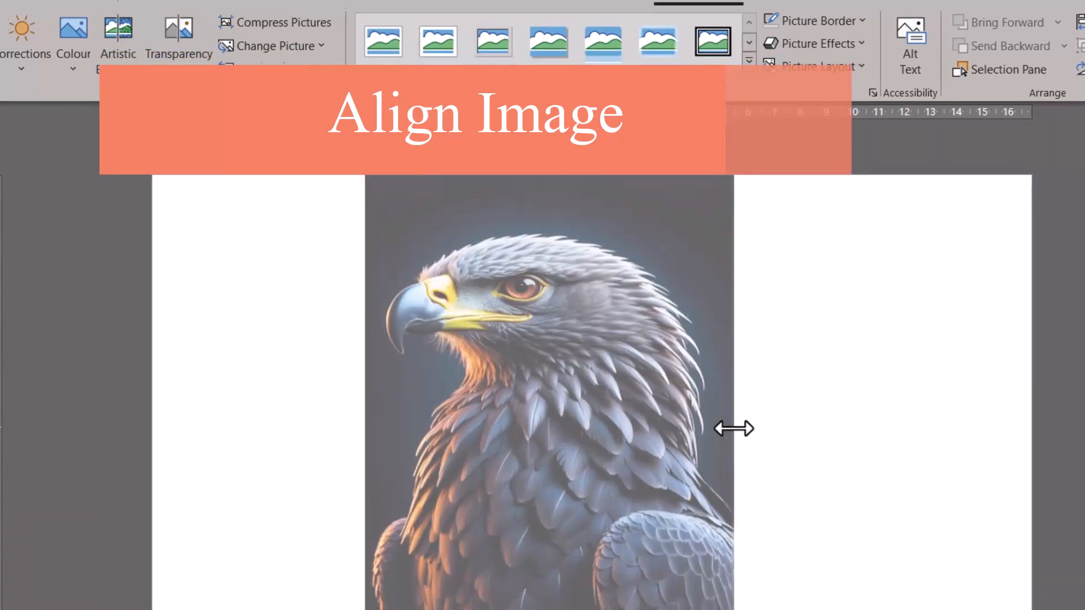
left_click_drag(733, 428, 787, 438)
left_click_drag(768, 360, 755, 360)
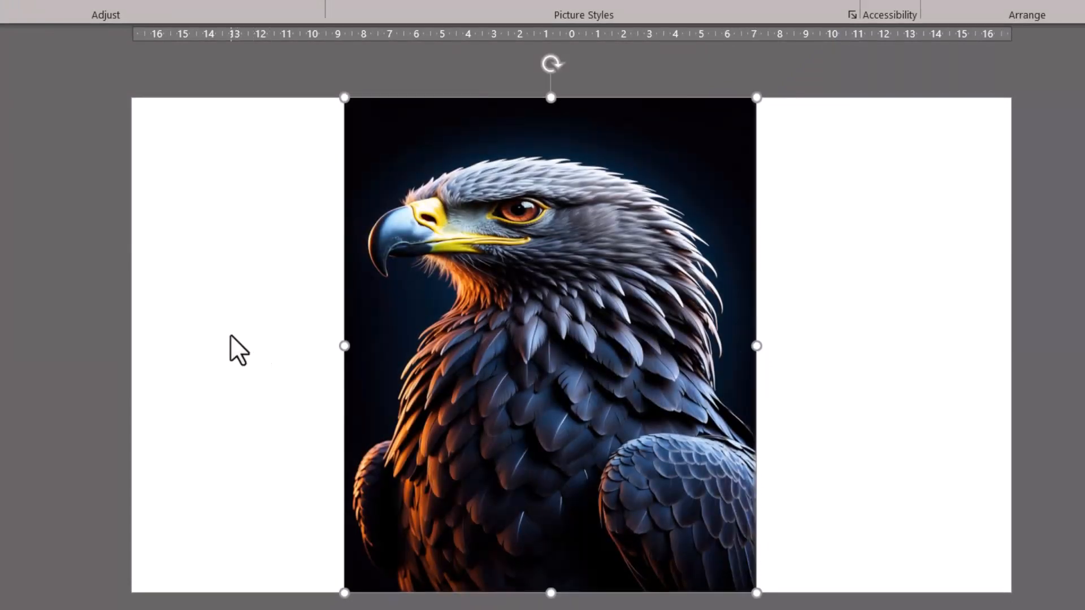
left_click_drag(344, 349, 339, 349)
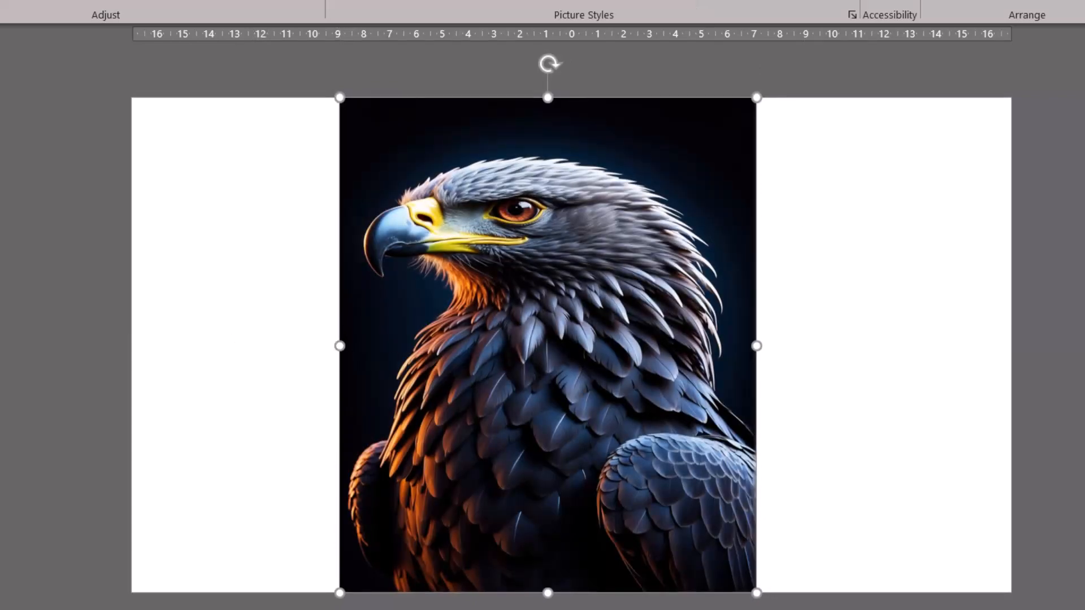
Draw a rectangle that covers the whole eagle picture
left_click(79, 29)
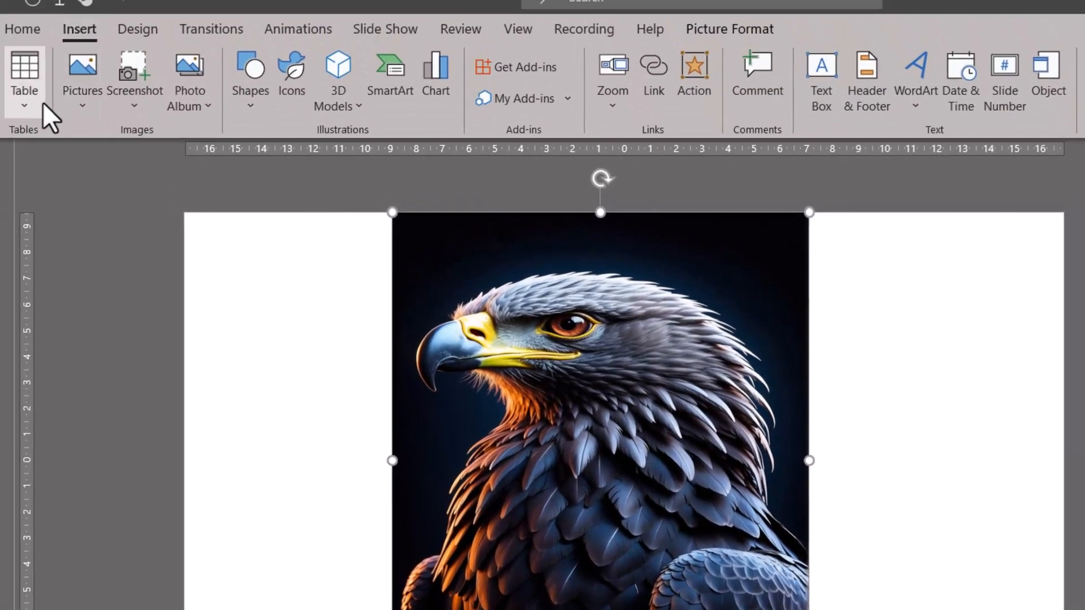
left_click(247, 102)
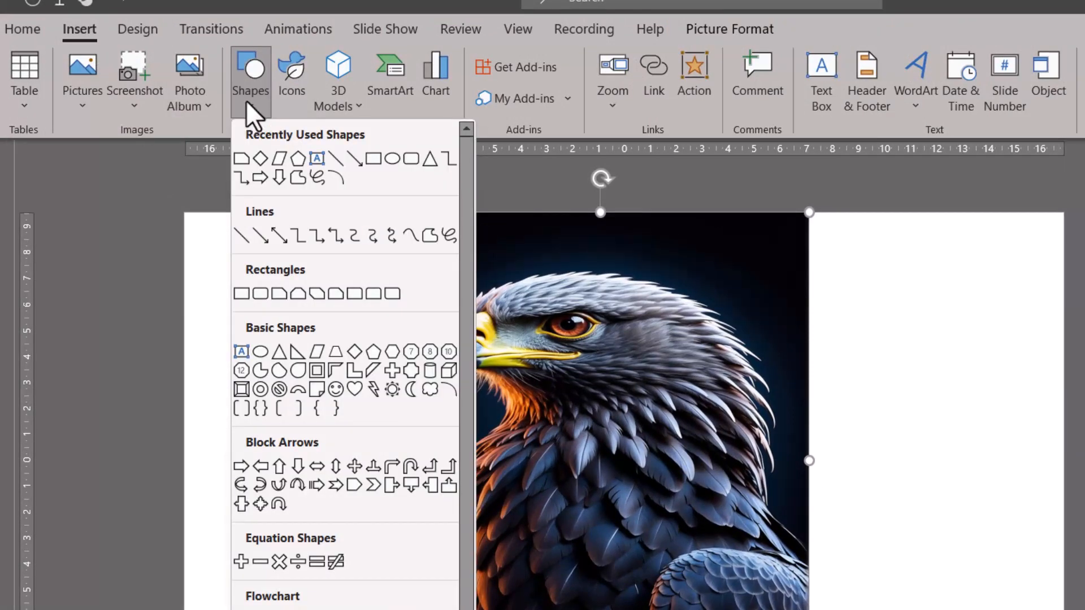
left_click(371, 153)
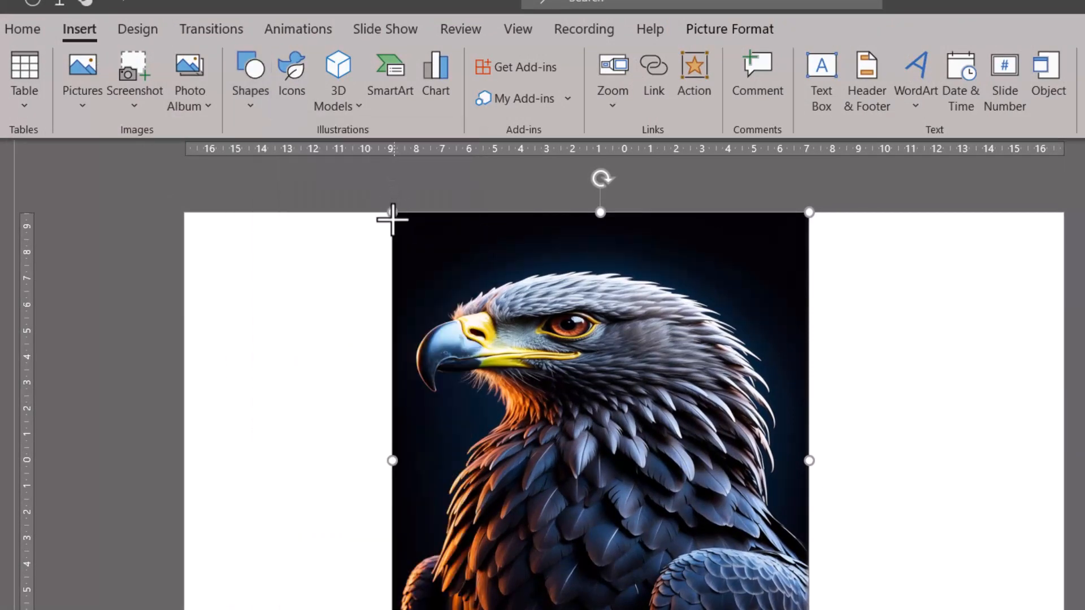
left_click_drag(392, 219, 811, 563)
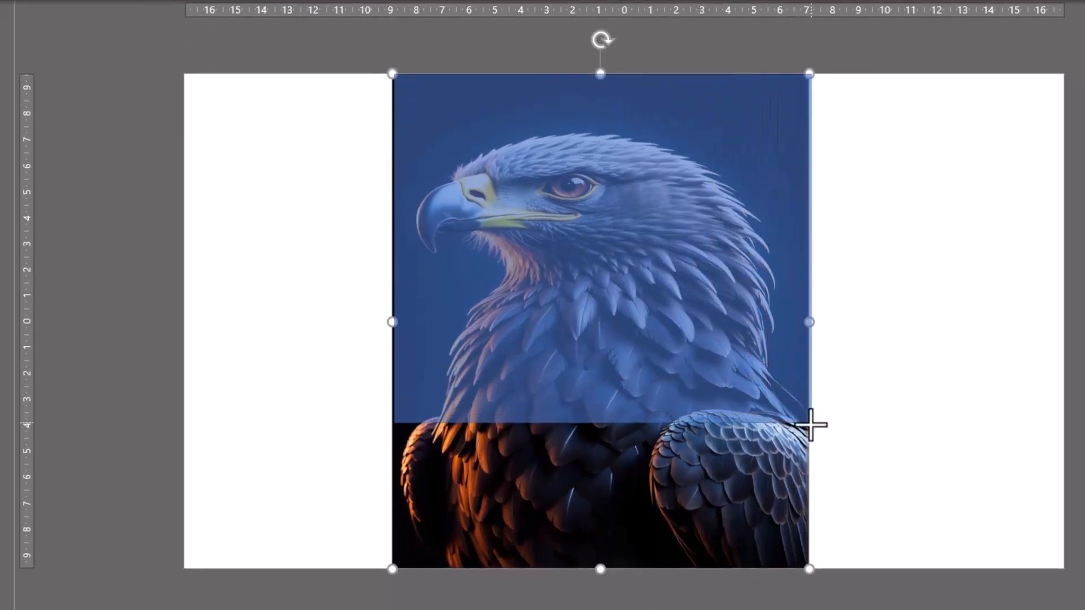
left_click_drag(810, 425, 808, 575)
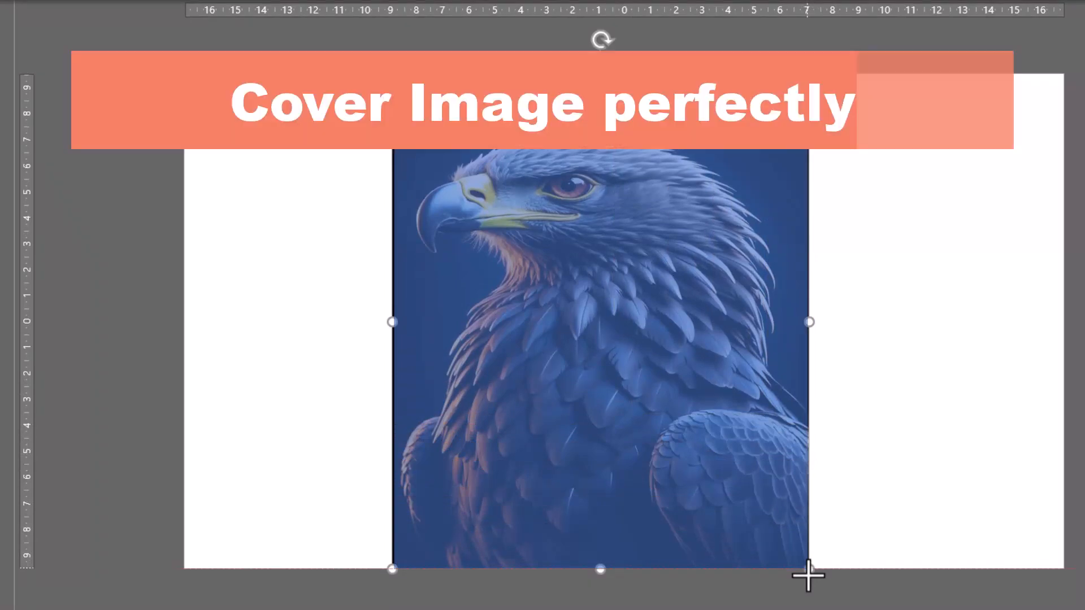
mouse_move(809, 575)
left_mouse_down()
mouse_move(796, 576)
mouse_move(807, 578)
left_mouse_up()
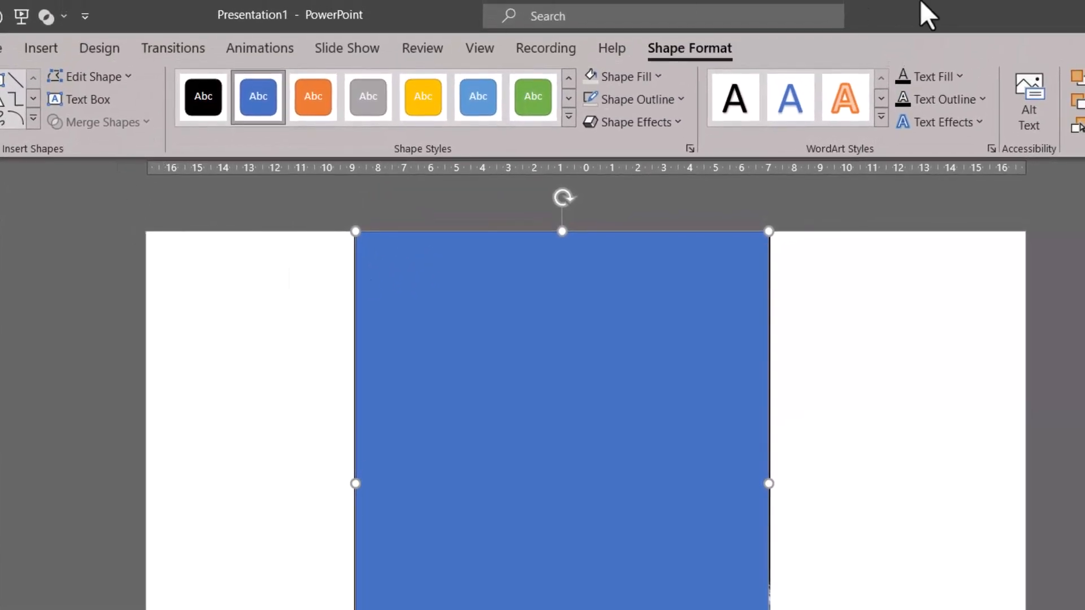
Remove the covering rectangle's outline and fill it with light grey
left_click(623, 100)
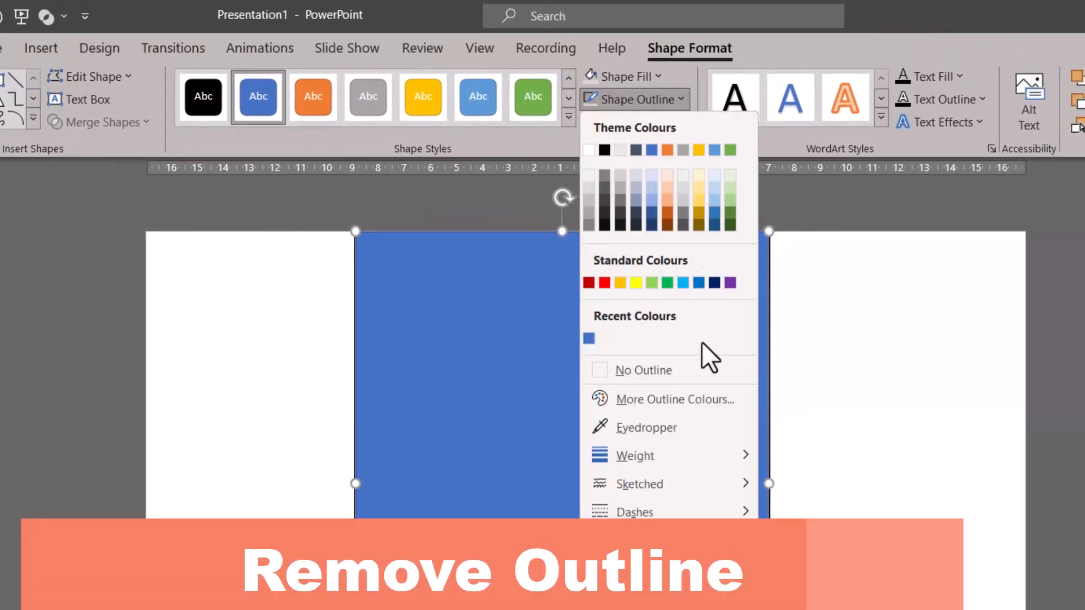
left_click(701, 372)
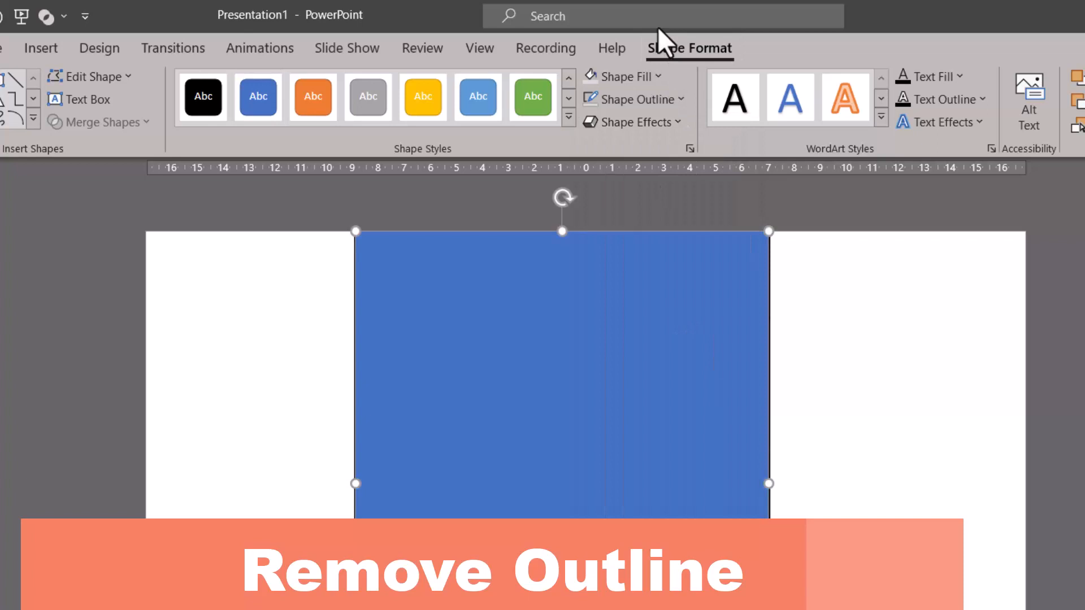
left_click(660, 77)
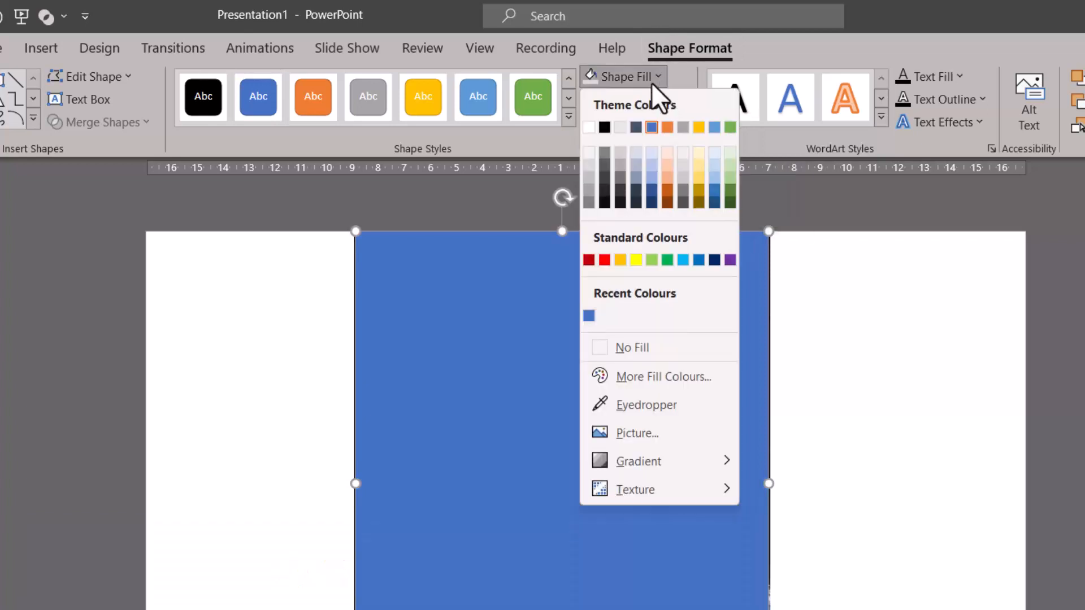
left_click(588, 165)
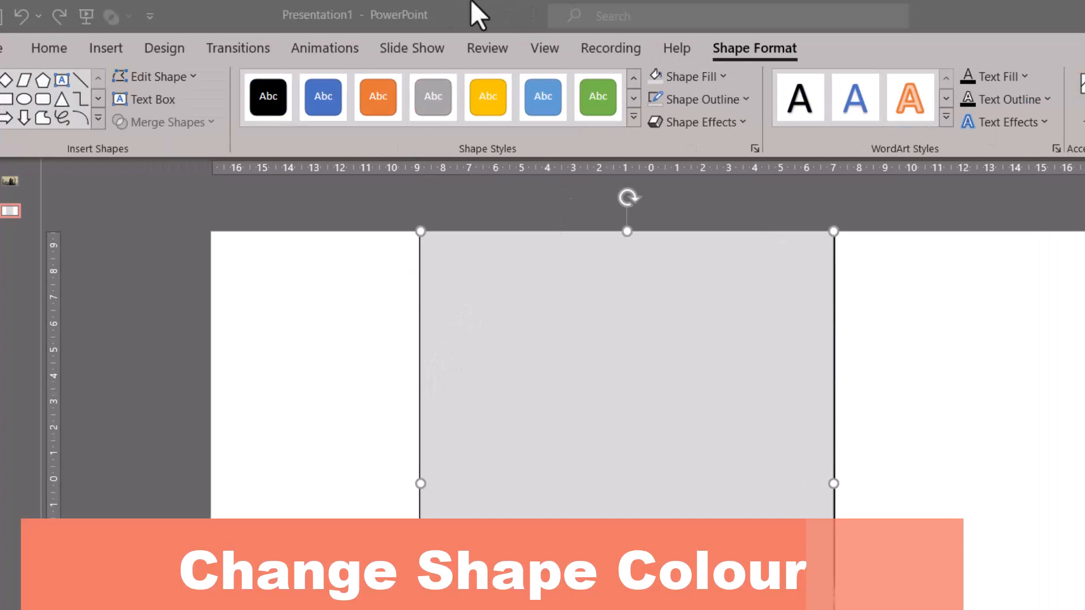
Draw a rectangle about 3.57 cm high and 3.45 cm wide in the grey rectangle's upper-left corner
left_click(105, 51)
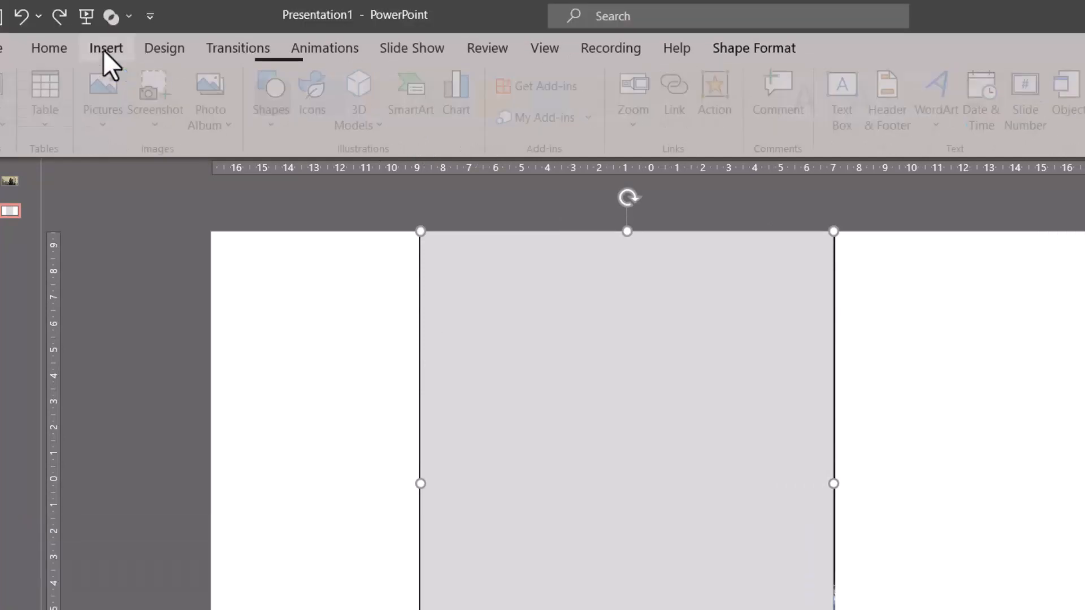
left_click(280, 122)
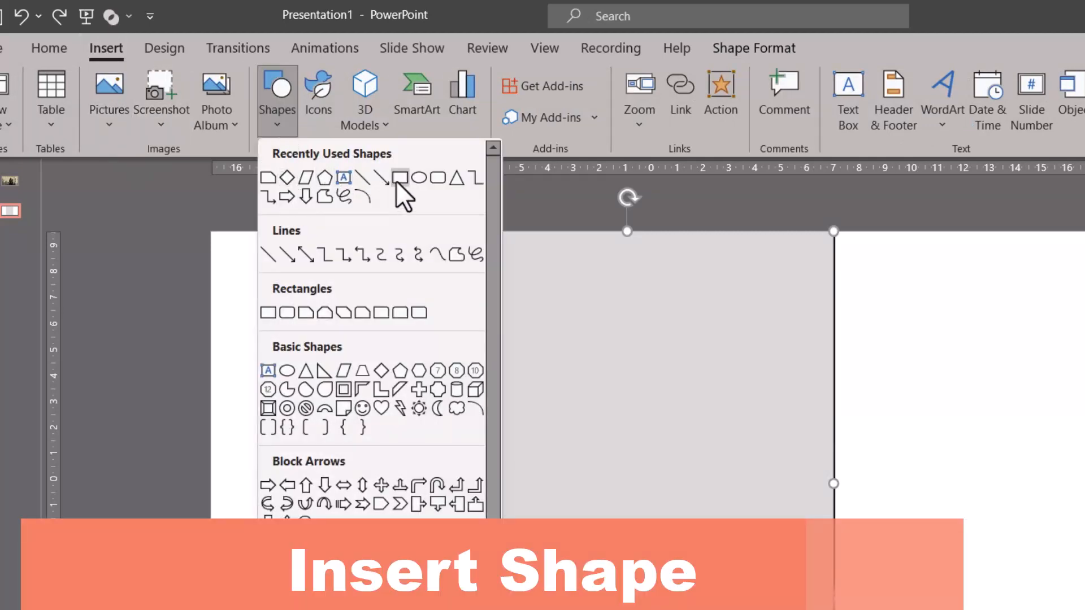
left_click(397, 179)
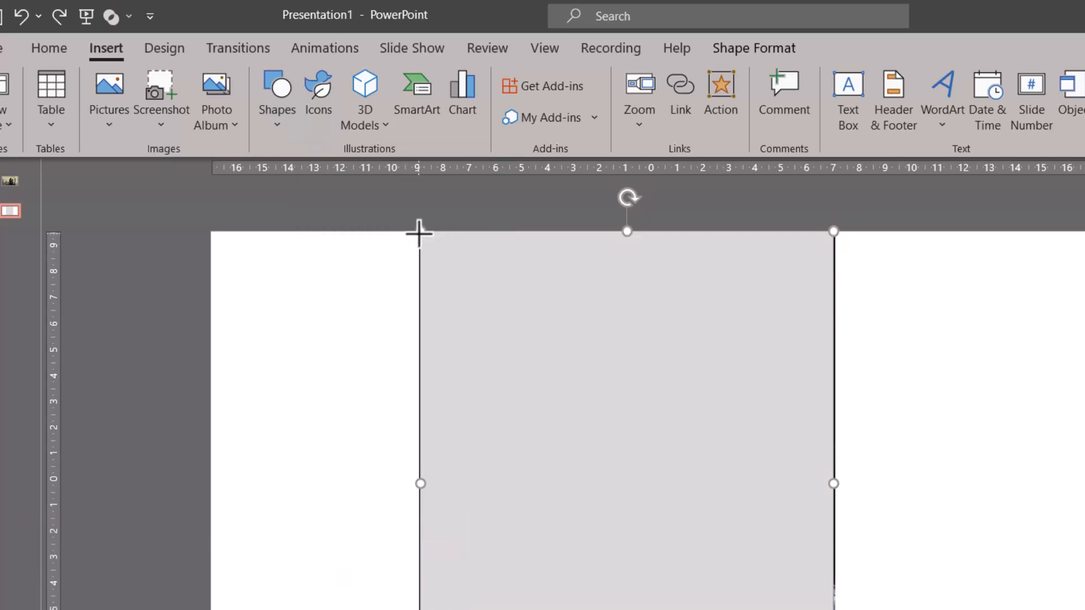
mouse_move(419, 232)
left_mouse_down()
mouse_move(500, 329)
mouse_move(509, 325)
left_mouse_up()
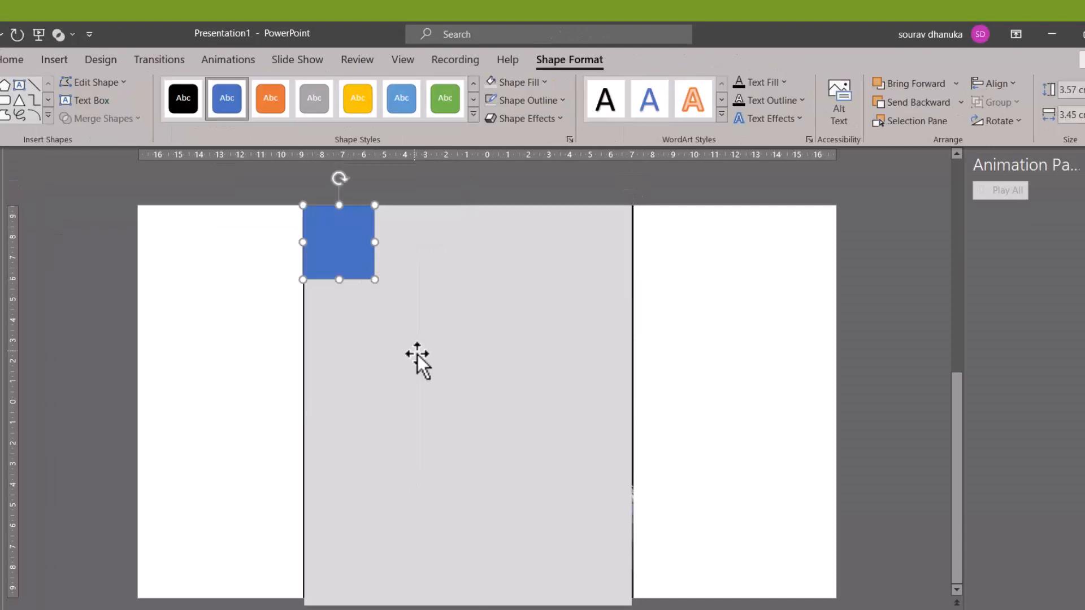
Extend the top row with copies resized into two narrow vertical bars and four small squares in two stacked pairs
left_click_drag(362, 252, 473, 266)
left_click(472, 220, "shift")
left_click_drag(472, 219, 519, 223)
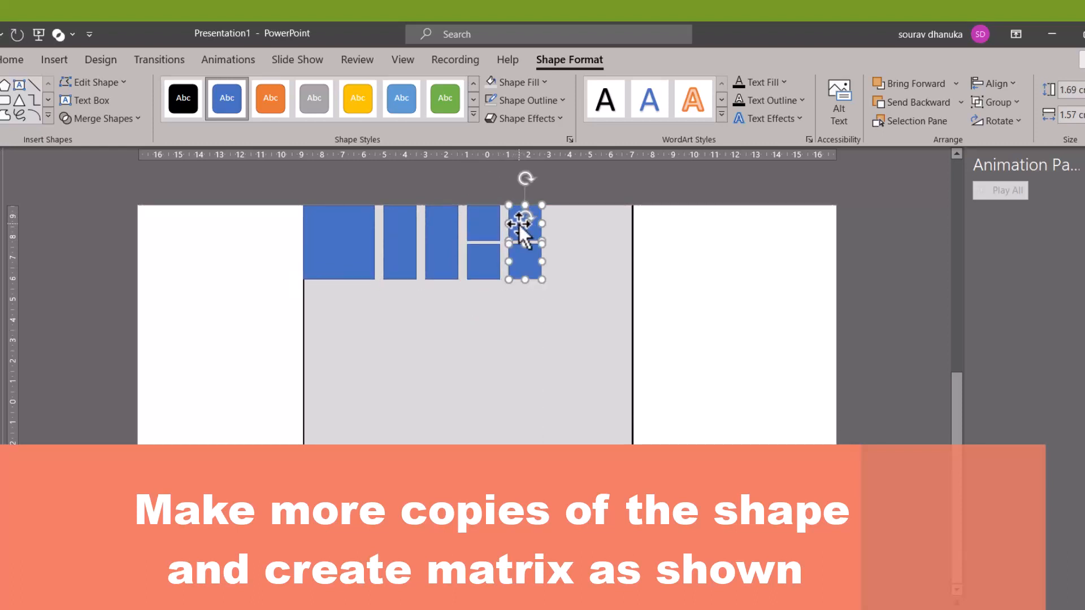
Copy a vertical bar, rotate it to horizontal, and stack two such bars at the right end of the top row
left_click(589, 252)
left_click(438, 236)
left_click_drag(439, 236, 565, 233)
left_click_drag(564, 178, 600, 222)
left_click_drag(600, 221, 603, 262)
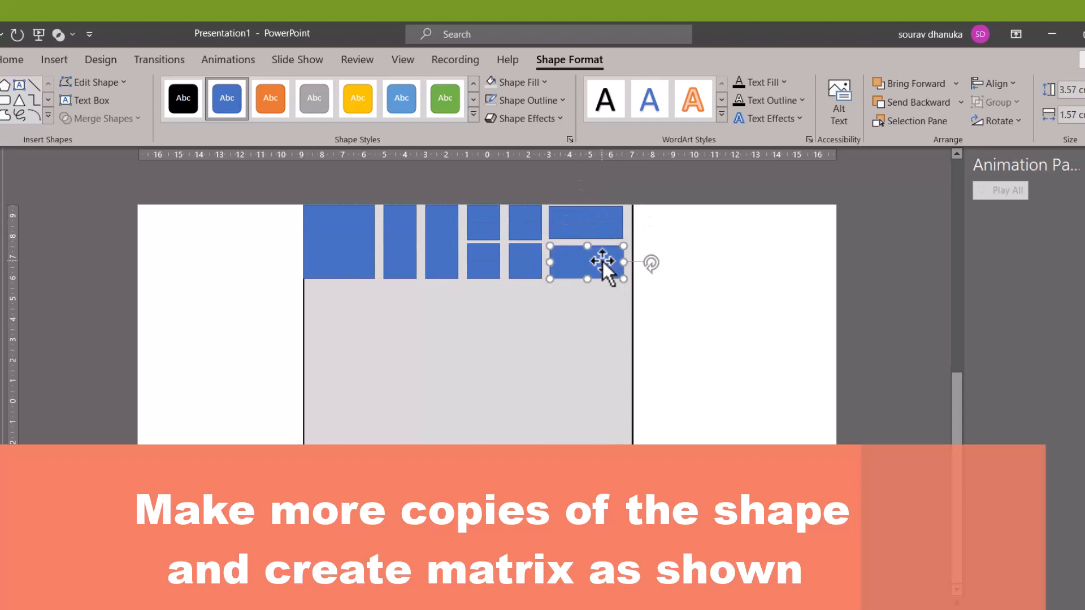
Build a second row from copies of the small squares and horizontal bars, ending with a copy of the large square
left_click(598, 231, "shift")
left_click(515, 220, "shift")
left_click_drag(529, 260, 317, 331)
key("ctrl+z")
left_click_drag(572, 269, 491, 350)
left_click(354, 243)
left_click_drag(354, 243, 604, 327)
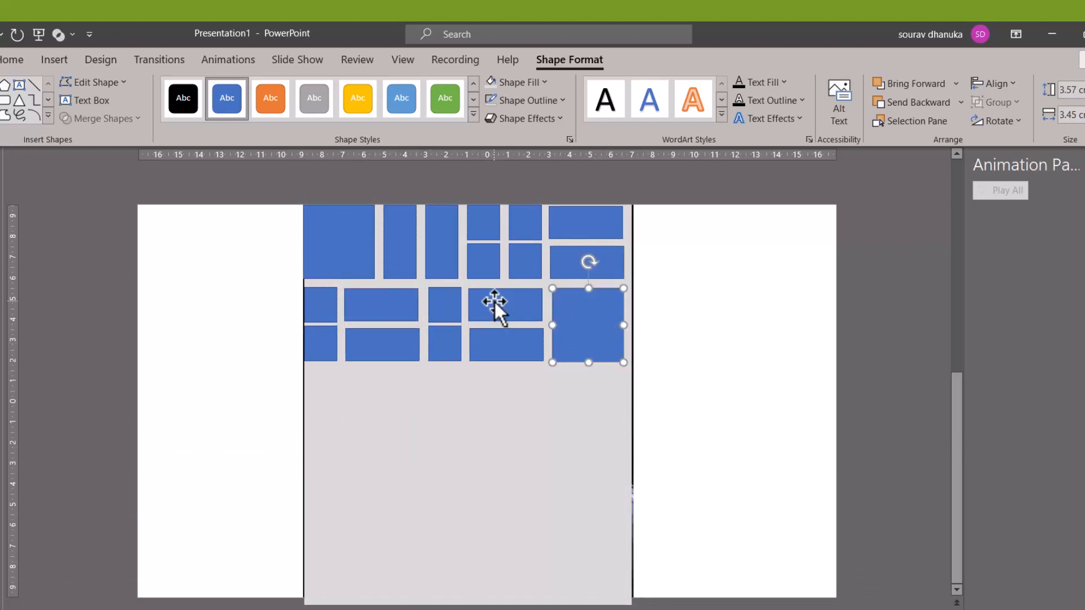
Start a third row with copies of the two stacked horizontal bars and the large square
left_click(515, 307, "shift")
left_click(511, 334, "shift")
left_click_drag(511, 333, 346, 416)
Complete the third row with copies of the top row's two vertical bars and four small squares
left_click(408, 248)
left_click(441, 249, "ctrl")
left_click(484, 225, "ctrl")
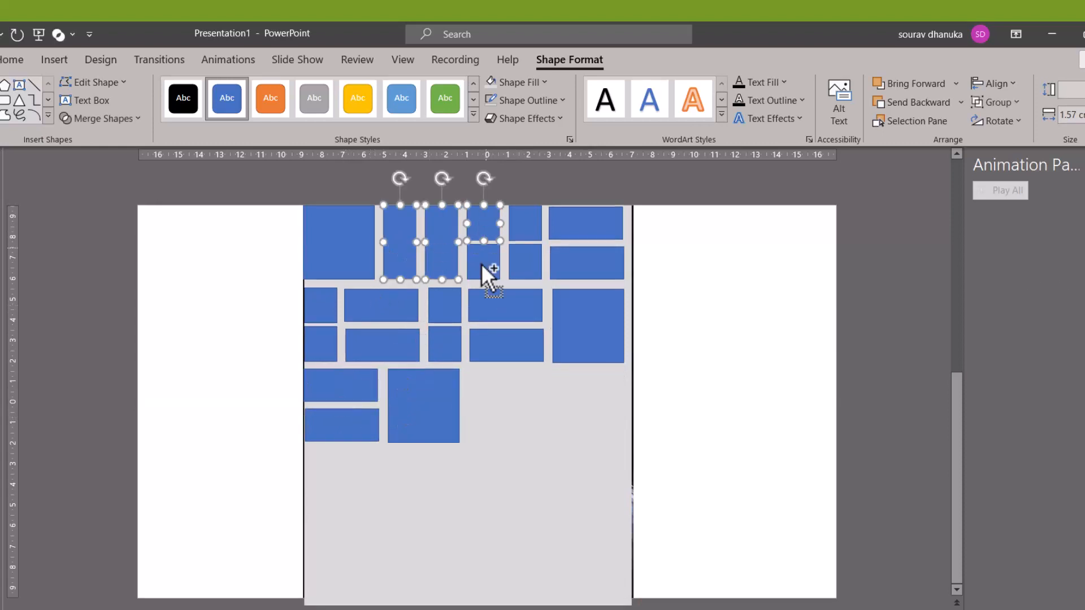
left_click_drag(514, 226, 595, 389)
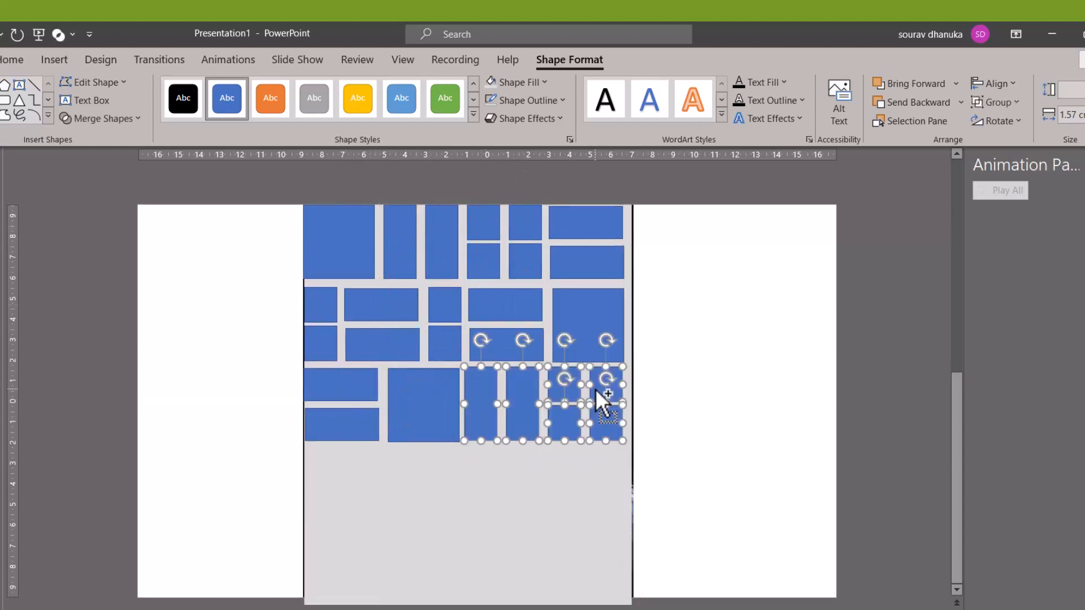
left_click(517, 504)
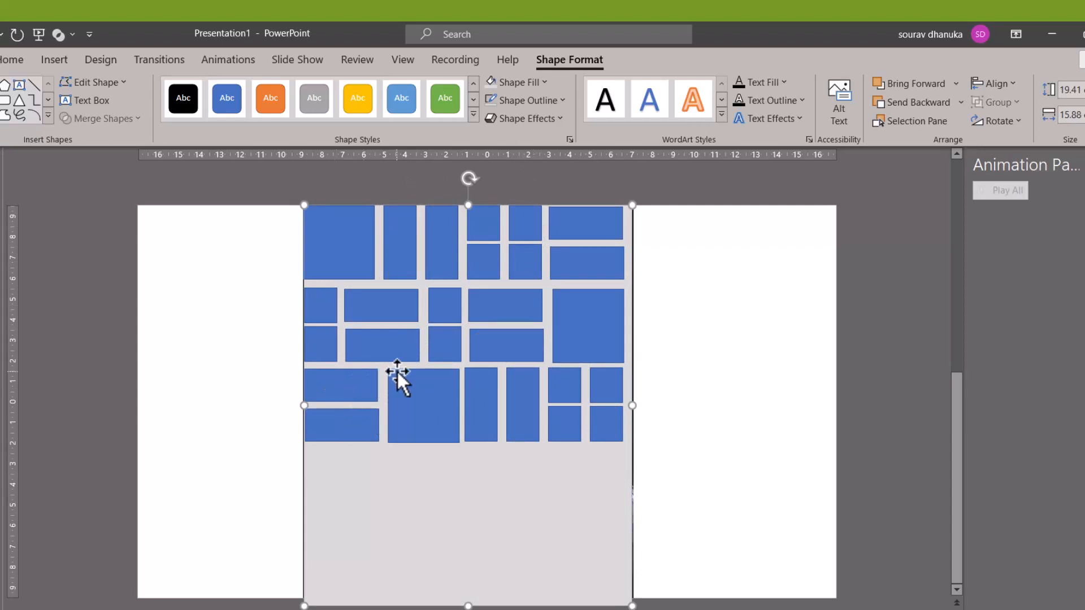
Start a fourth row with copies of the top row's large square and two vertical bars
left_click(337, 242)
left_click(405, 236, "ctrl")
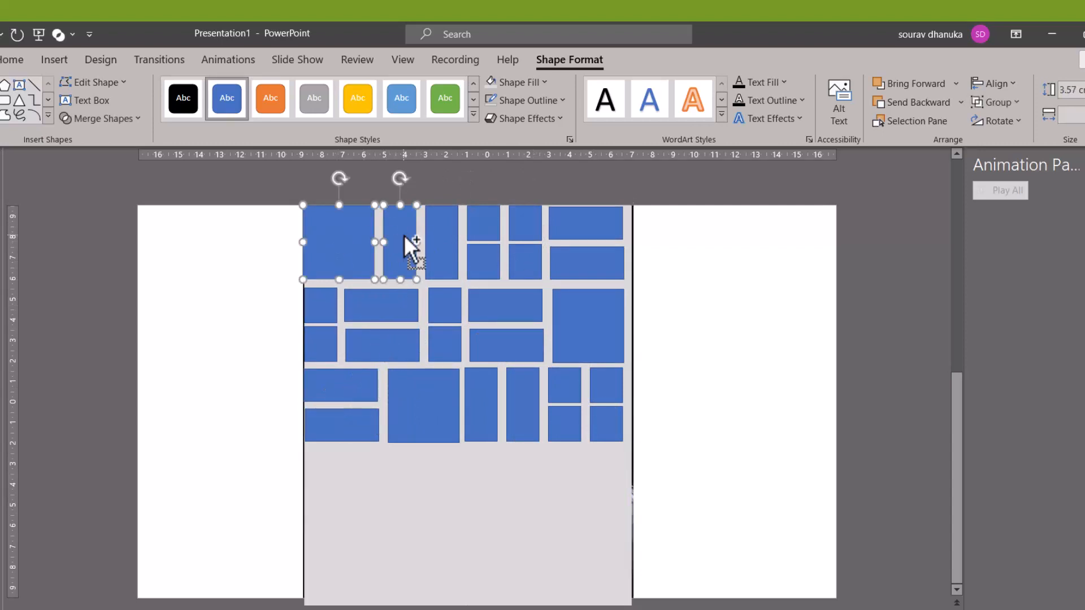
left_click(449, 230, "ctrl")
left_click_drag(448, 231, 449, 474)
Copy the second row's middle pair of small squares and adjacent horizontal bars into the fourth row, keeping the originals in place
left_click(490, 307, "ctrl")
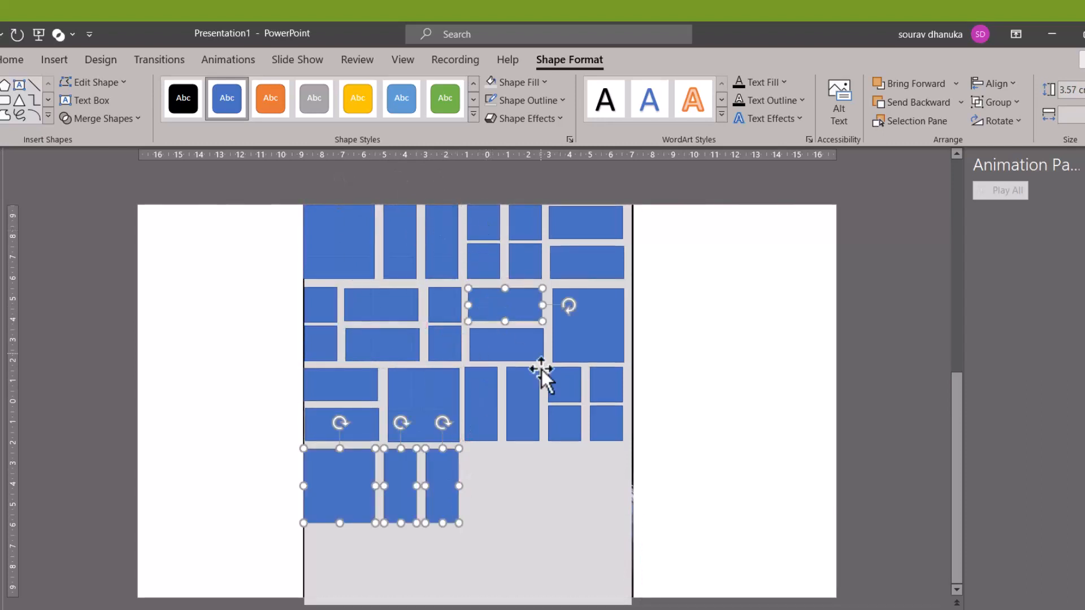
left_click(541, 367)
left_click(503, 316)
left_click(487, 343, "ctrl")
left_click(441, 300, "ctrl")
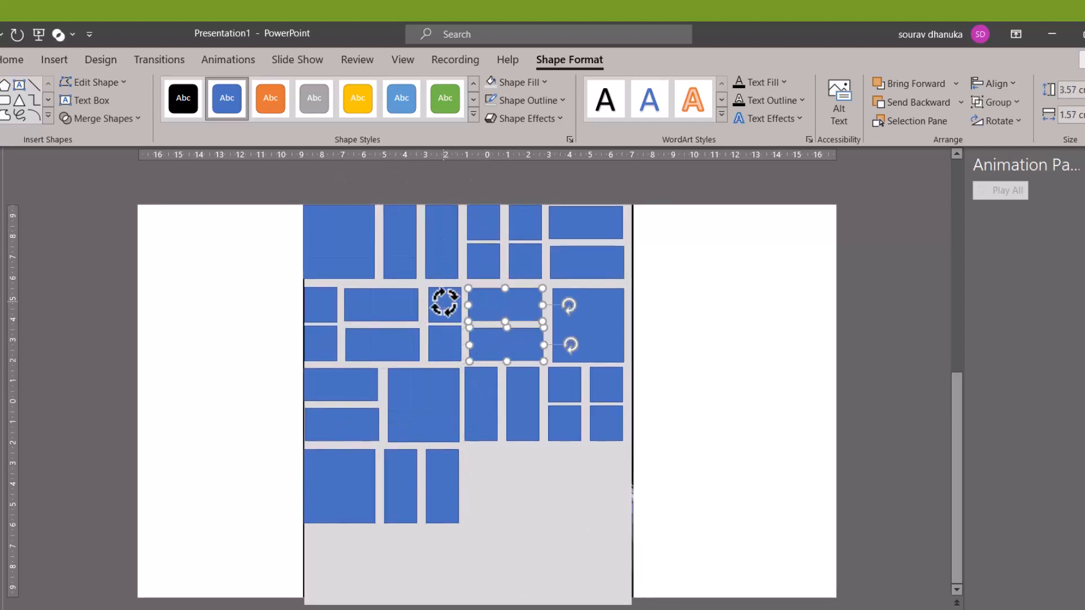
left_click(443, 337, "ctrl")
left_click_drag(443, 336, 482, 502)
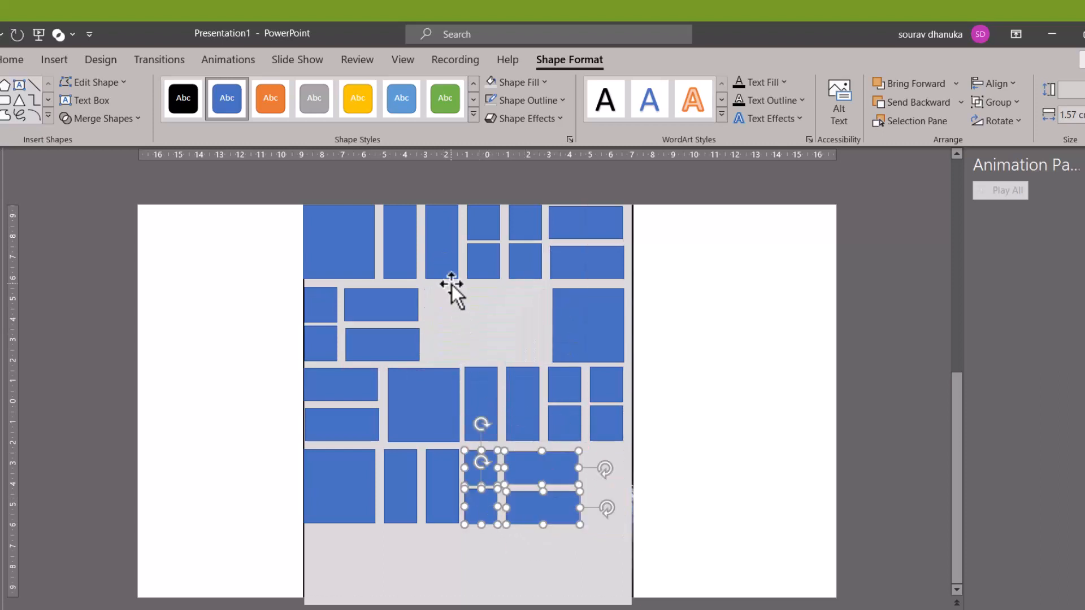
key("ctrl+z")
left_click_drag(438, 302, 478, 496)
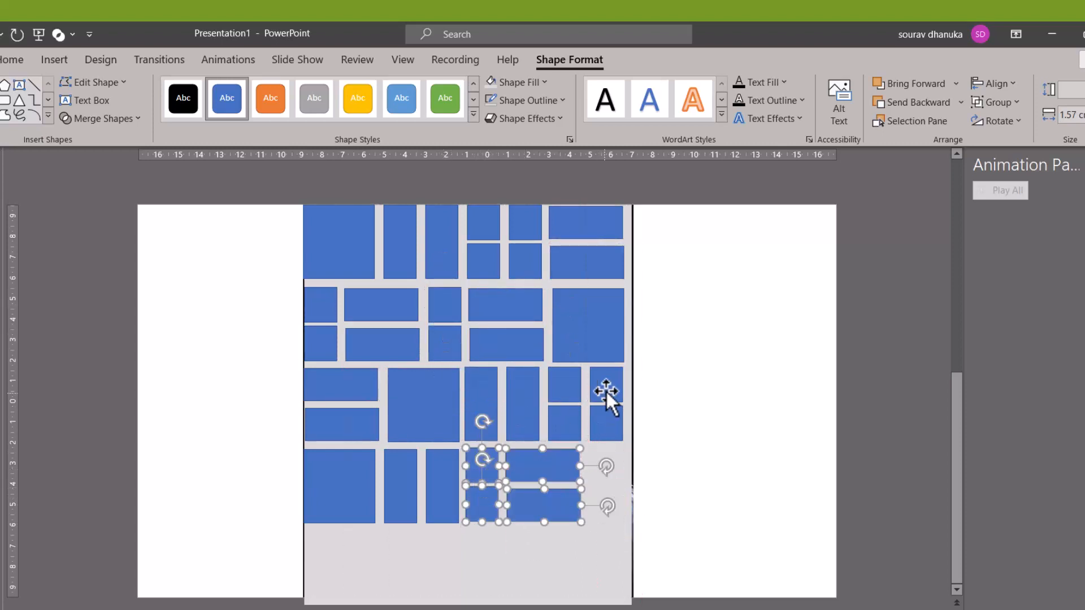
Finish the fourth row with a copy of the third row's rightmost pair of stacked small squares
left_click(605, 387)
left_click(607, 423, "ctrl")
left_click_drag(607, 423, 607, 503)
left_click(490, 553)
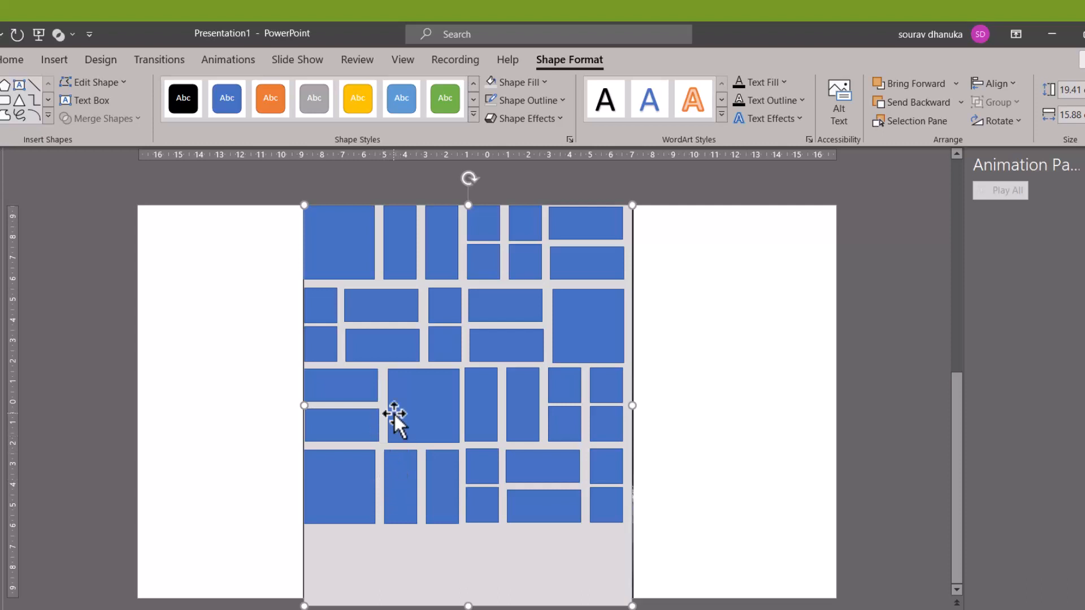
Start a fifth row with copies of the second row's first four small squares and the two horizontal bars between them
left_click(312, 296)
left_click(322, 342, "ctrl")
left_click(392, 305, "ctrl")
left_click(392, 342, "ctrl")
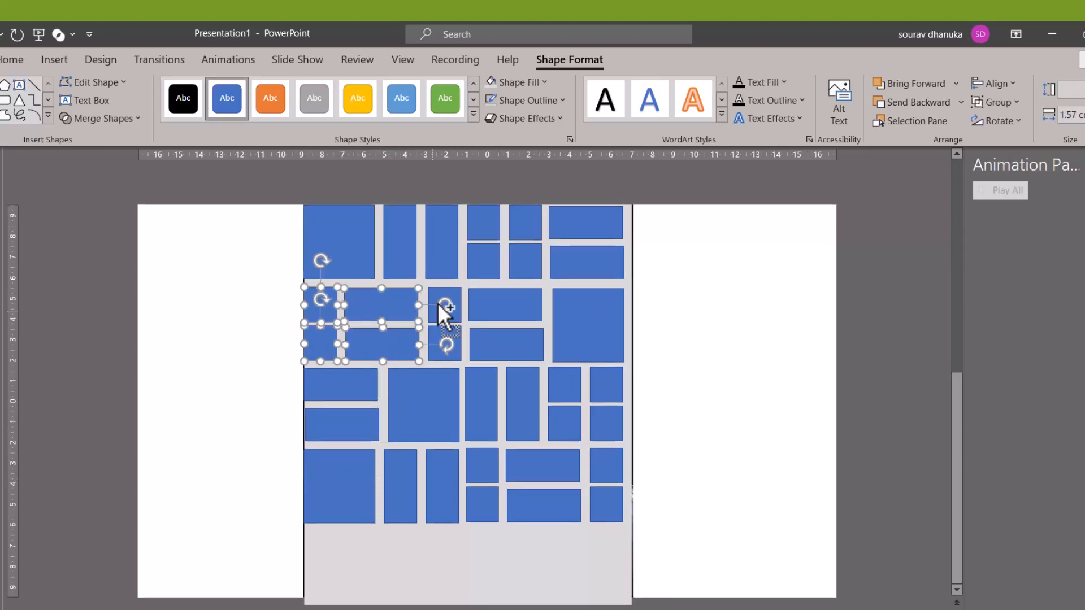
left_click(449, 287, "ctrl")
left_click(448, 286, "ctrl")
left_click(449, 302, "ctrl")
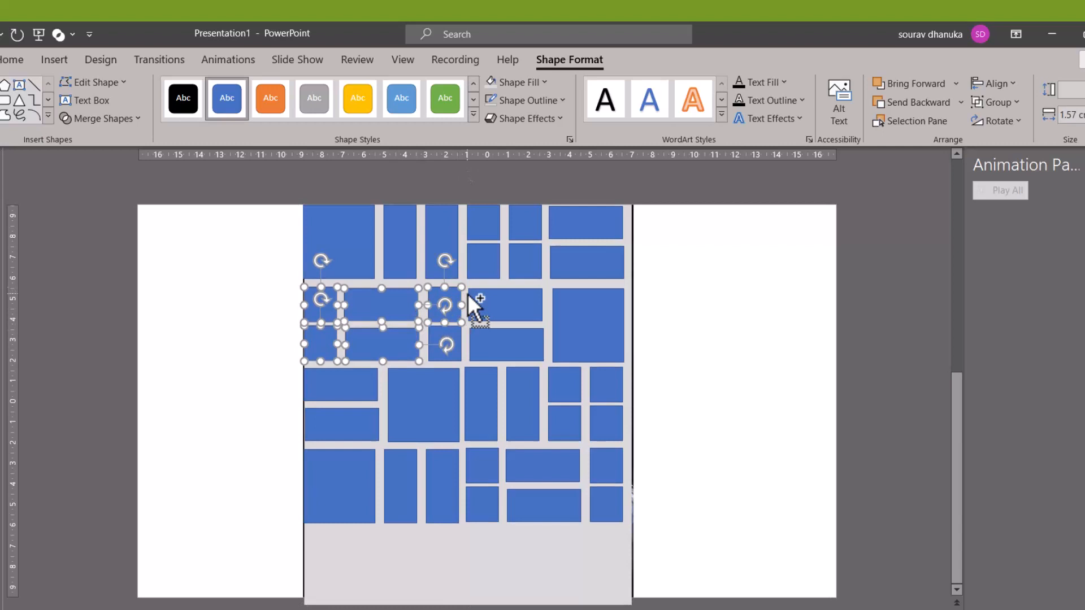
left_click(446, 341, "ctrl")
mouse_move(446, 341)
left_mouse_down()
mouse_move(439, 400)
mouse_move(447, 341)
left_mouse_up()
left_click_drag(394, 310, 392, 552)
Complete the fifth row with copies of the third row's large square and four small squares
left_click(412, 392)
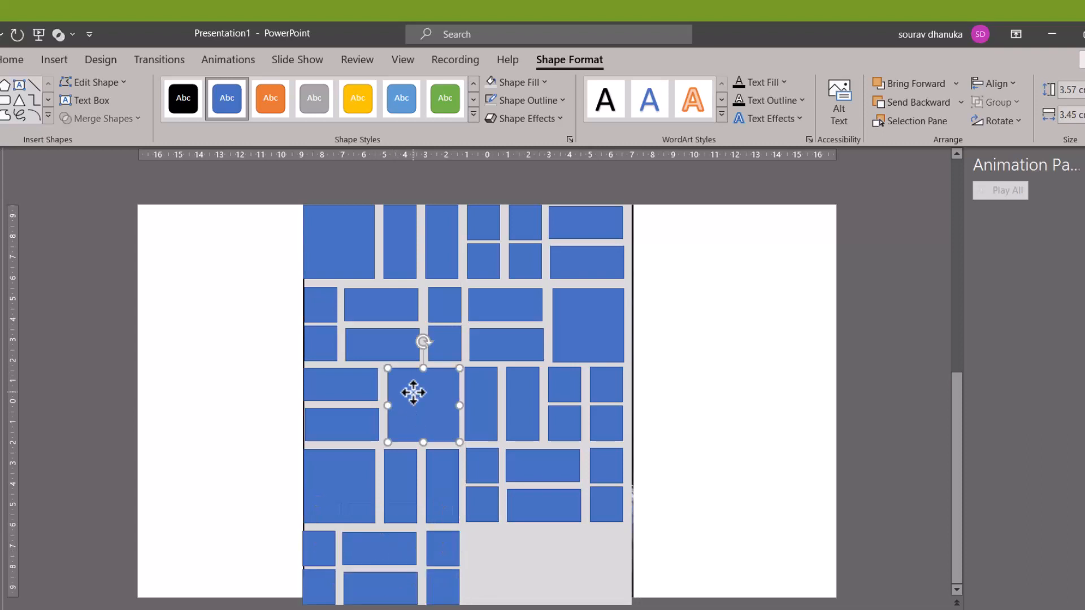
left_click_drag(412, 392, 486, 554)
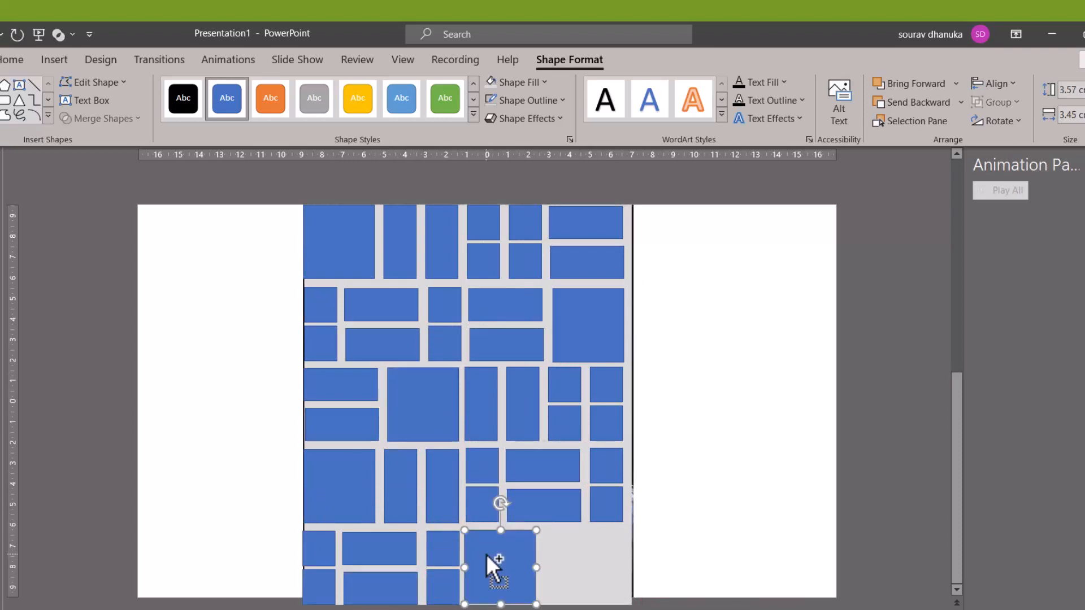
left_click(566, 387)
left_click(570, 426, "ctrl")
left_click(606, 424, "ctrl")
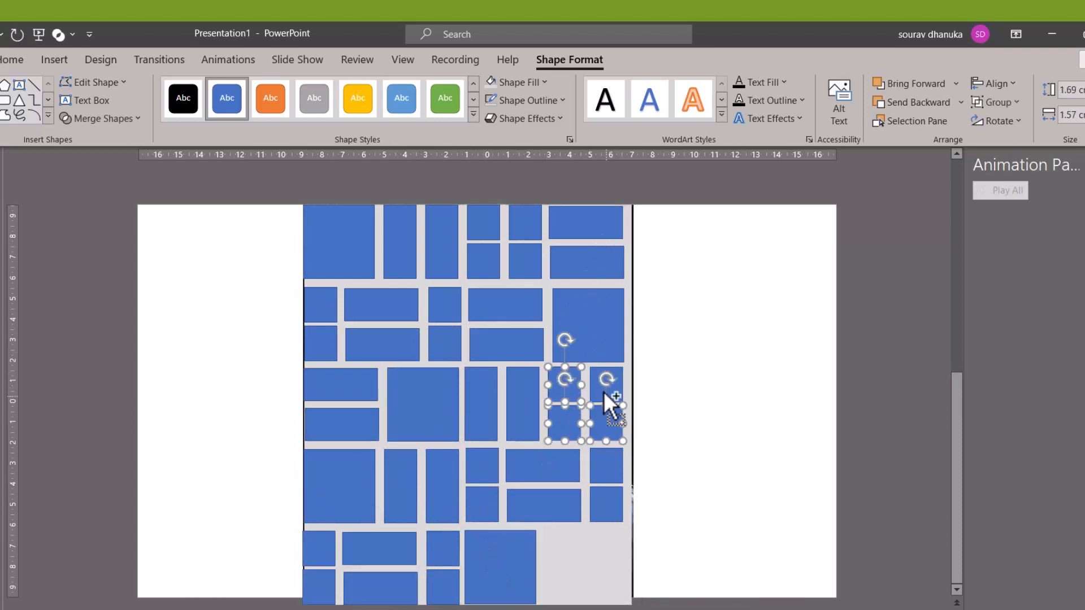
left_click(604, 391, "ctrl")
left_click_drag(562, 420, 559, 583)
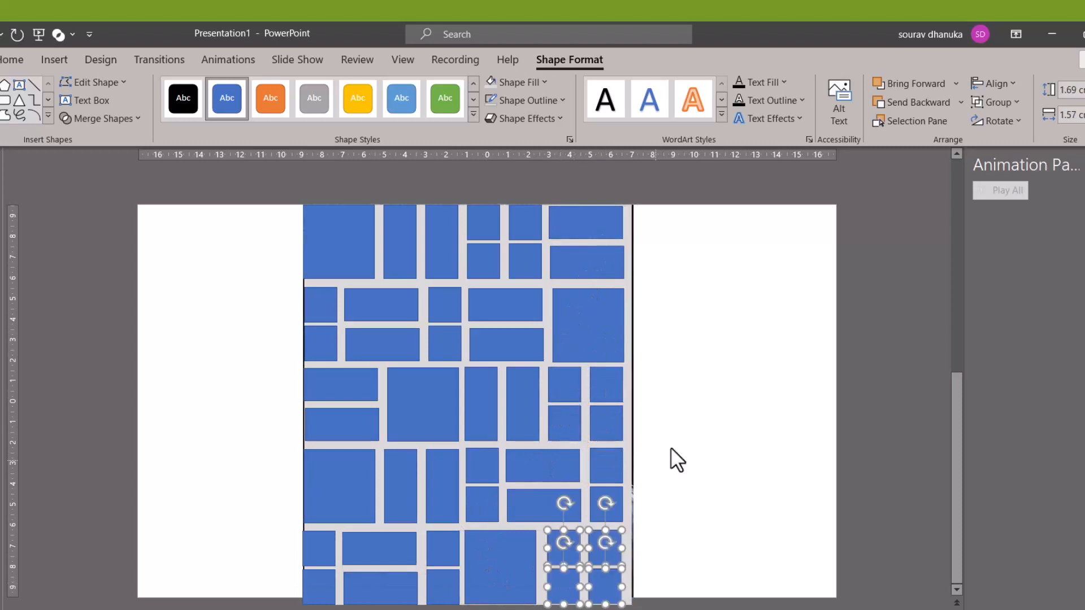
Stretch the light grey back rectangle to the slide's full width and fit its lower edge to the slide
left_click(629, 348)
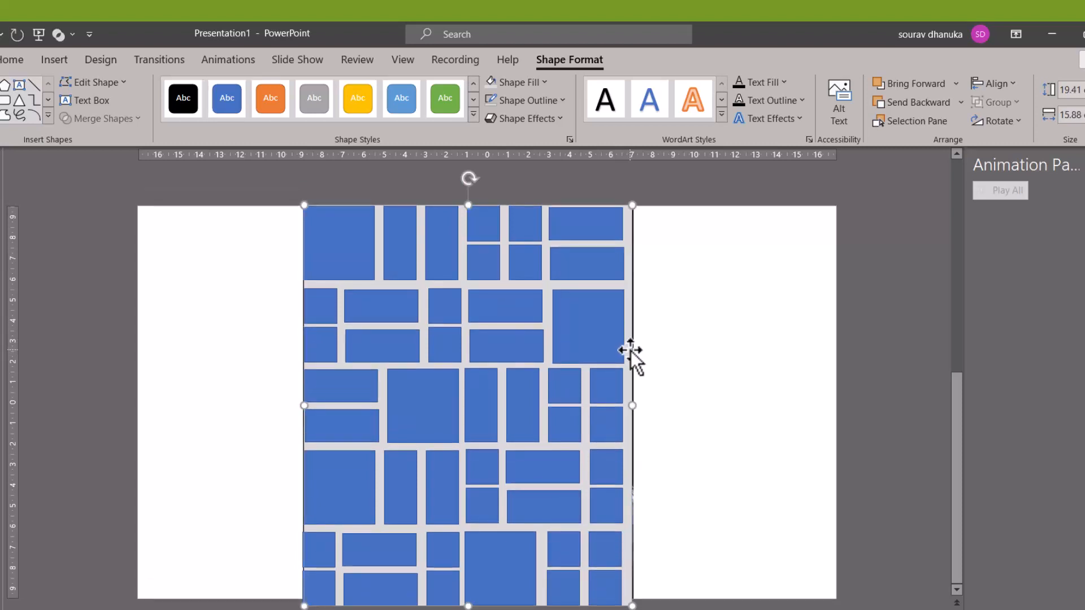
left_click_drag(635, 405, 632, 404)
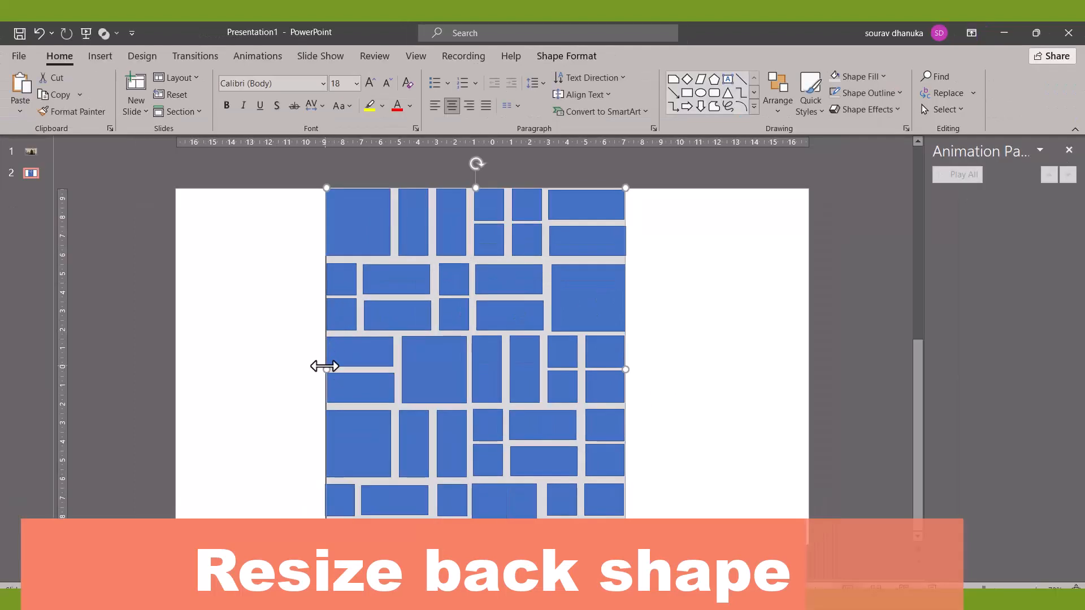
left_click_drag(315, 365, 169, 371)
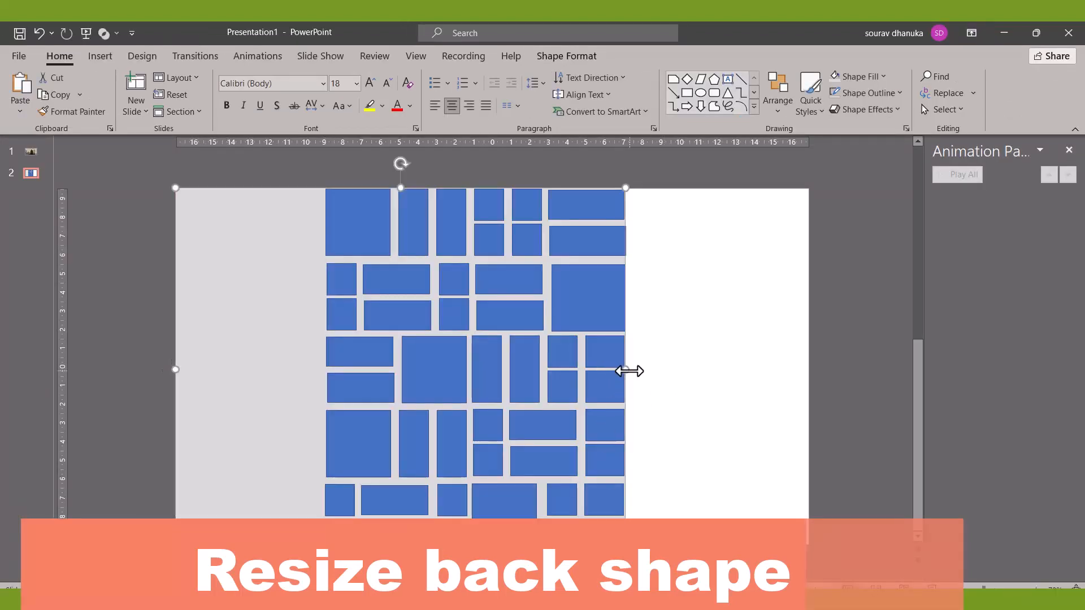
left_click_drag(630, 368, 808, 380)
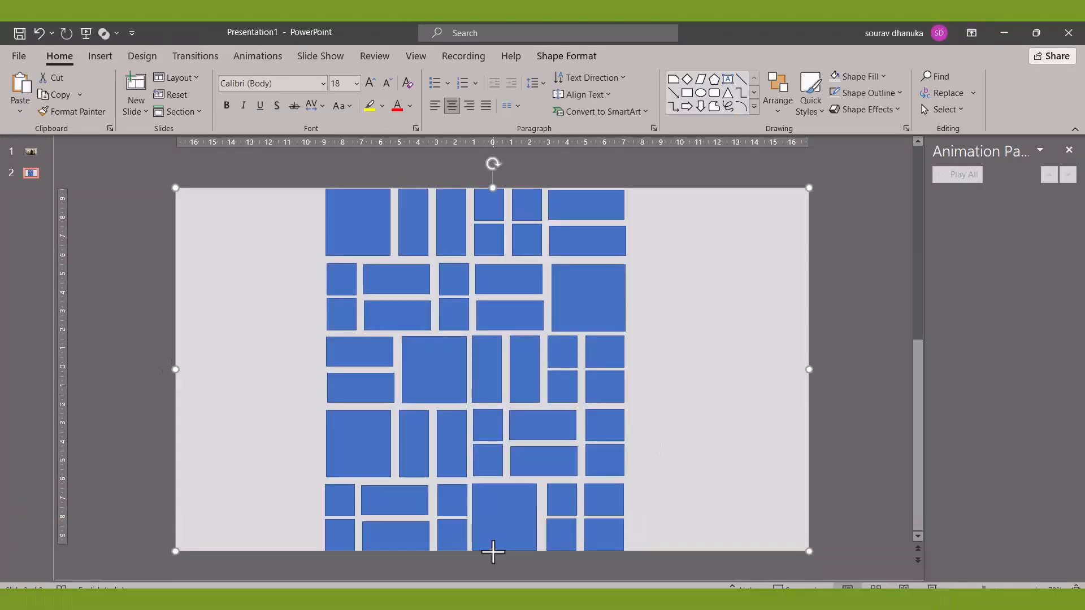
left_click_drag(492, 552, 493, 541)
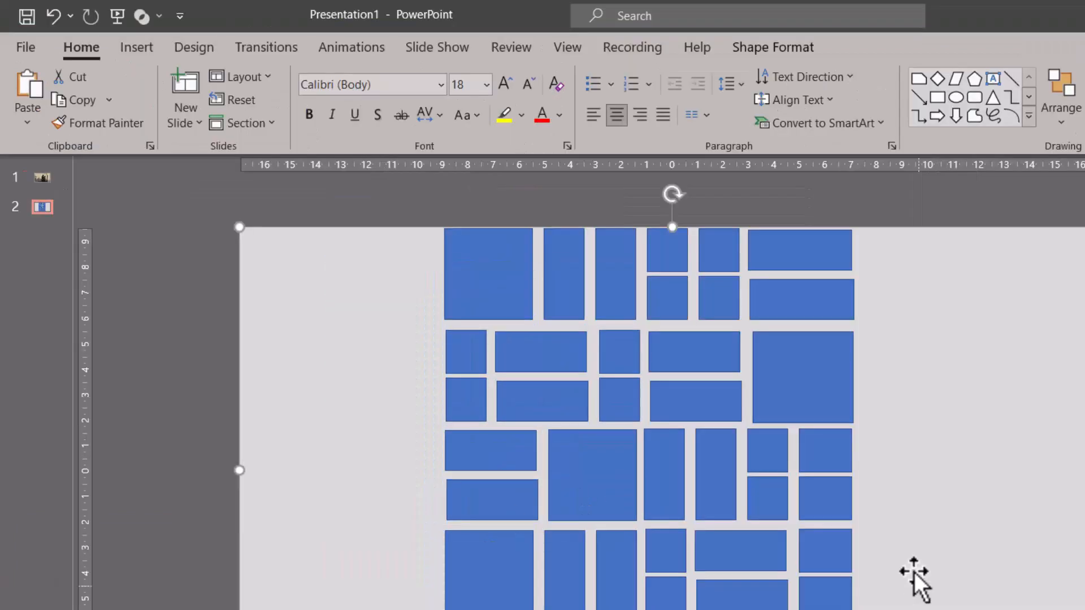
Select all mosaic rectangles together with the light grey back rectangle and merge them using Combine
left_click_drag(665, 164, 613, 509)
left_click_drag(836, 565, 416, 565)
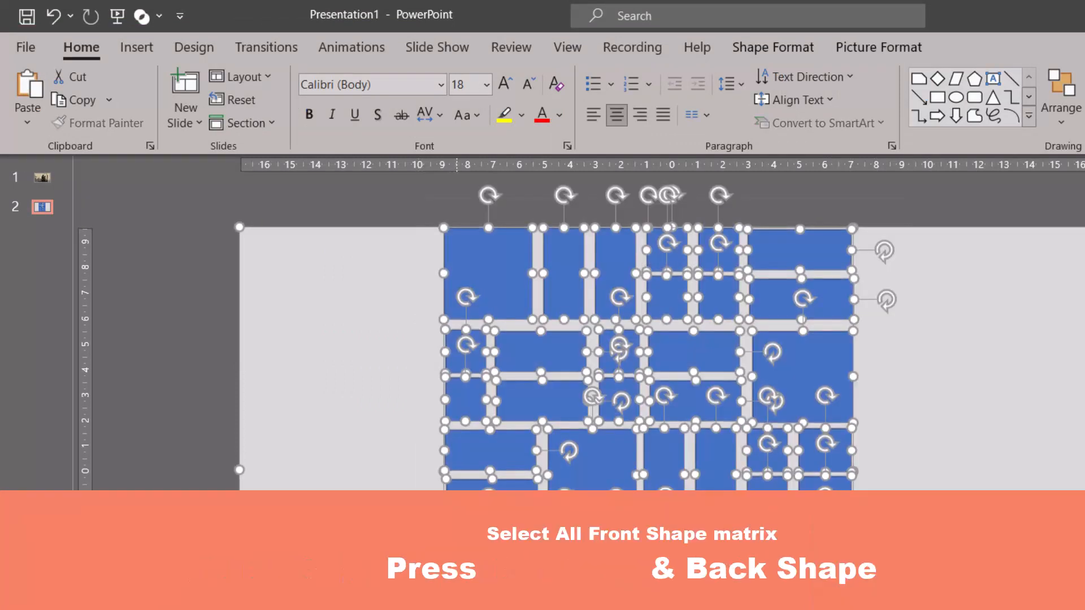
left_click(854, 48)
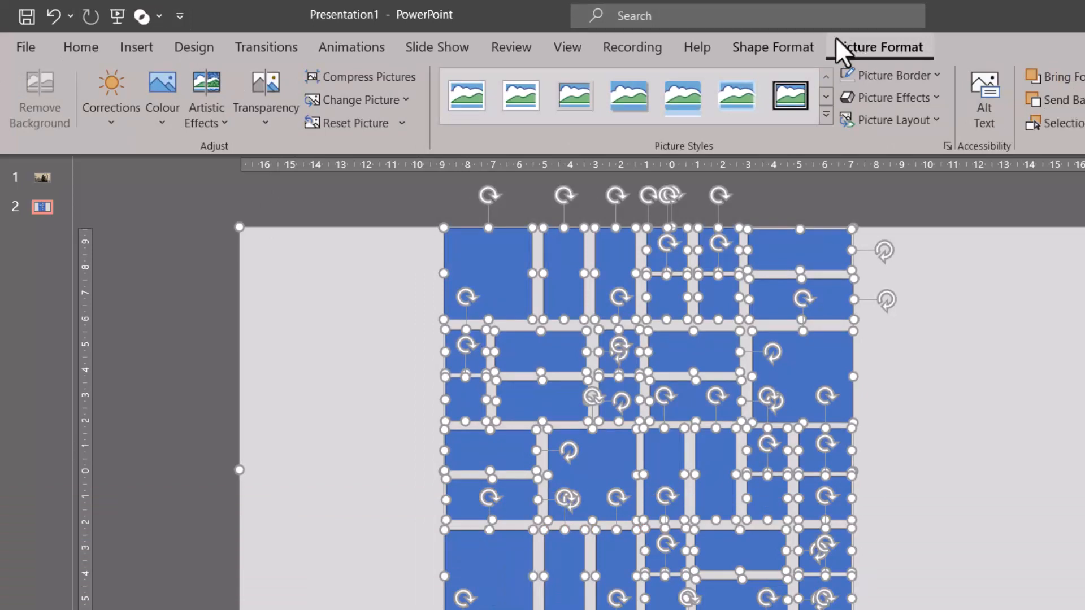
left_click(752, 46)
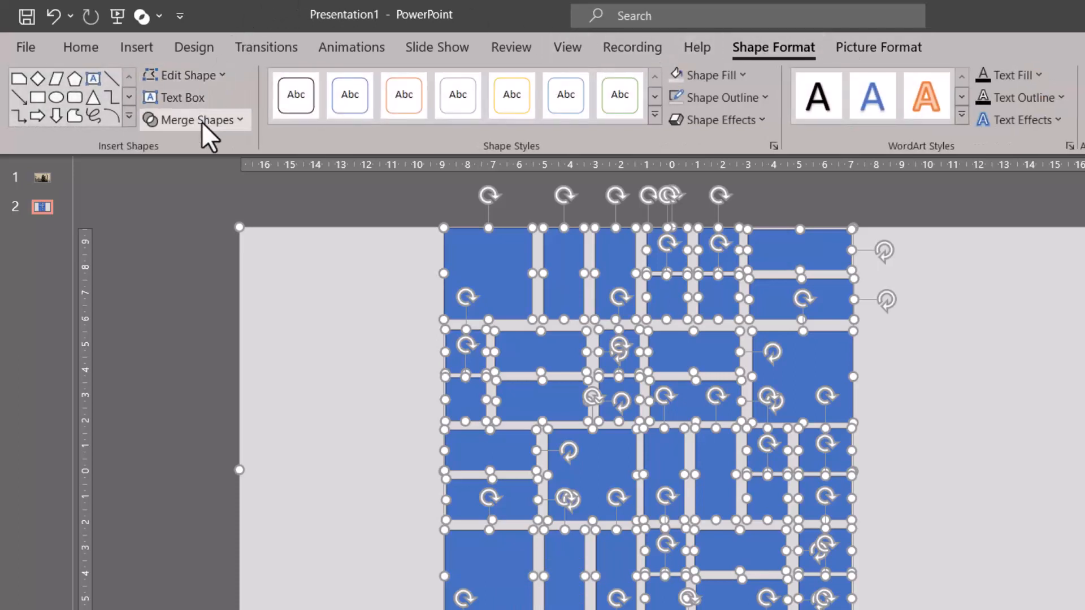
left_click(219, 120)
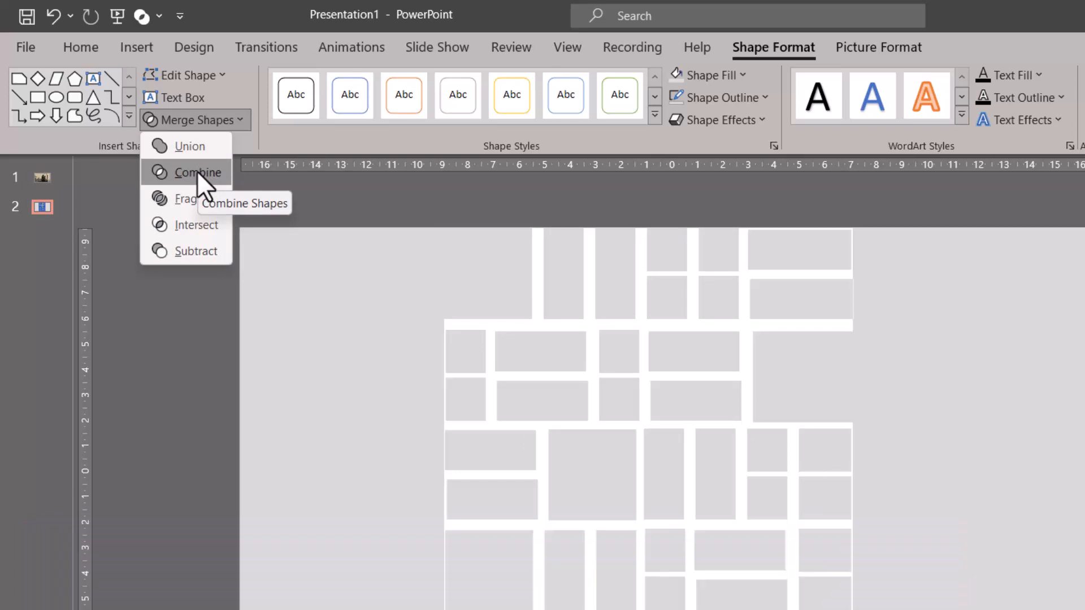
left_click(197, 172)
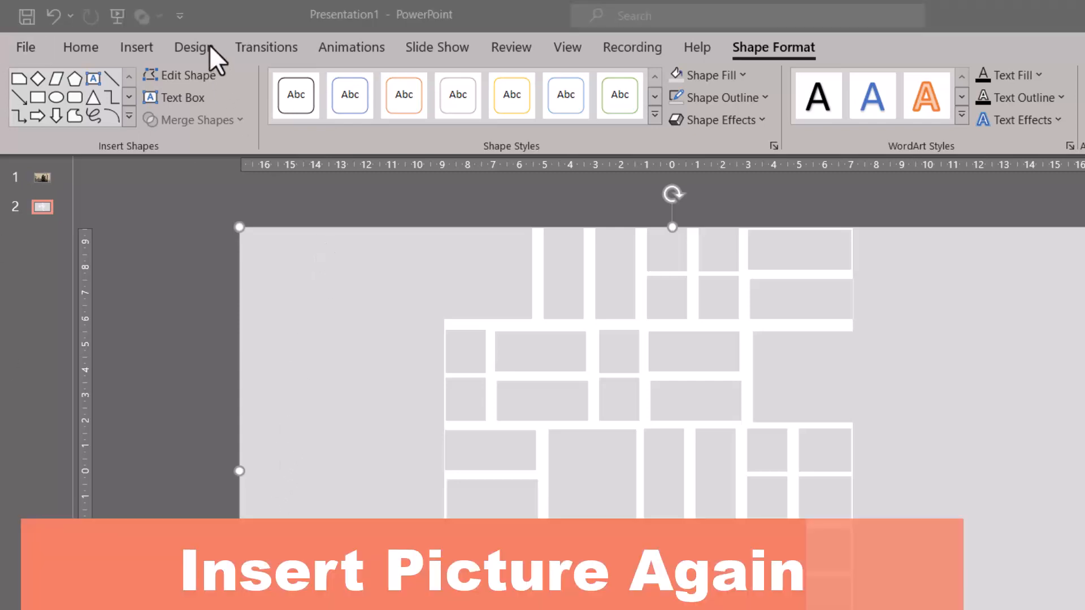
Insert the eagle picture again from the images > ai folder on drive F
left_click(123, 48)
left_click(124, 48)
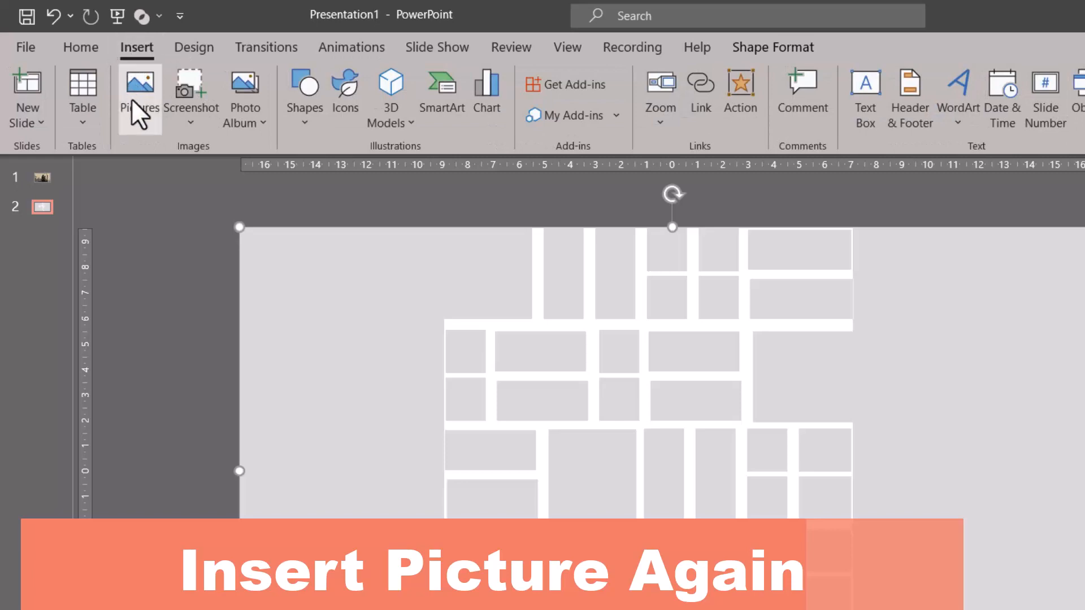
left_click(138, 113)
left_click(162, 179)
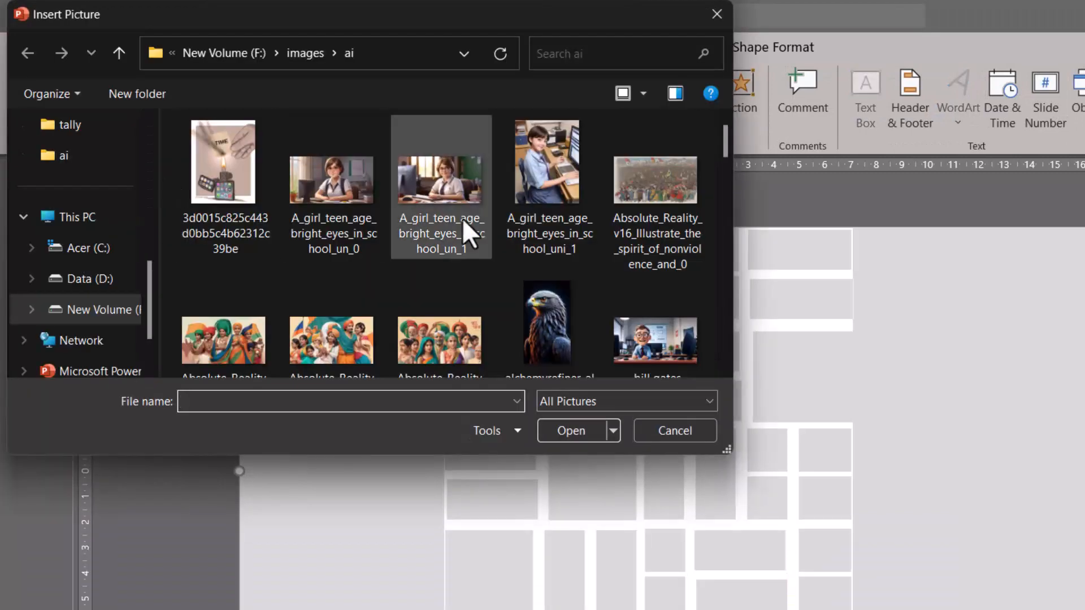
left_click(546, 322)
left_click(571, 430)
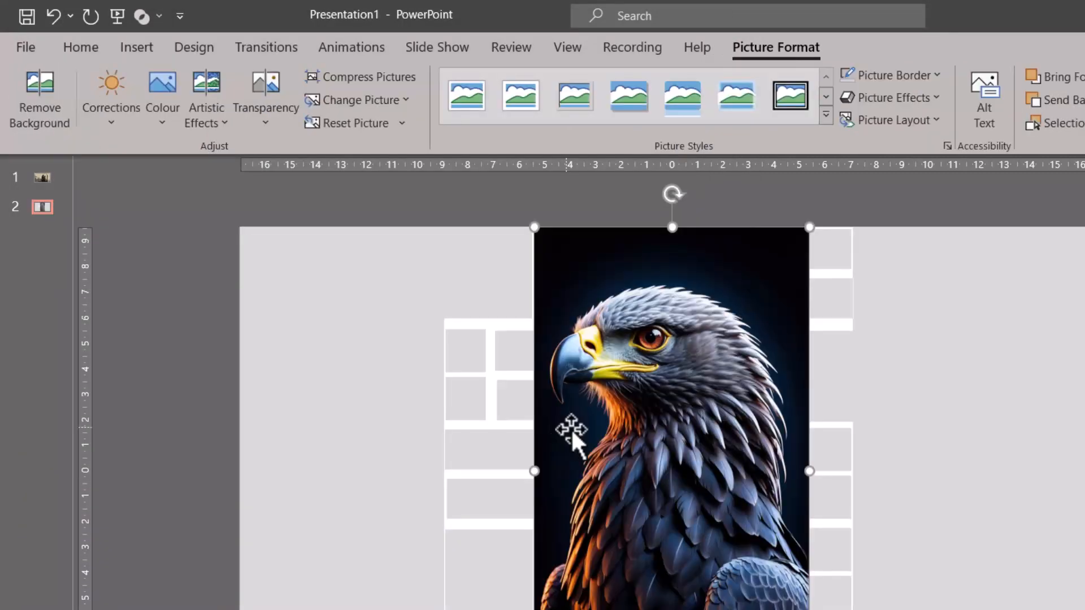
Widen the eagle picture to span the full width of the mosaic grid and send it behind the combined shape
left_click_drag(534, 470, 441, 489)
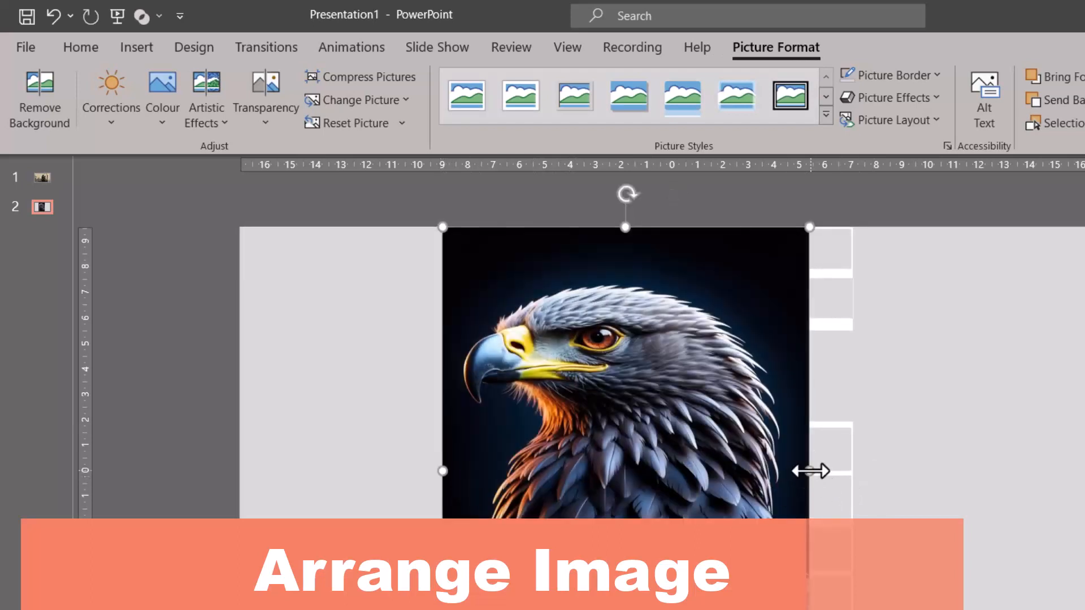
left_click_drag(809, 471, 853, 479)
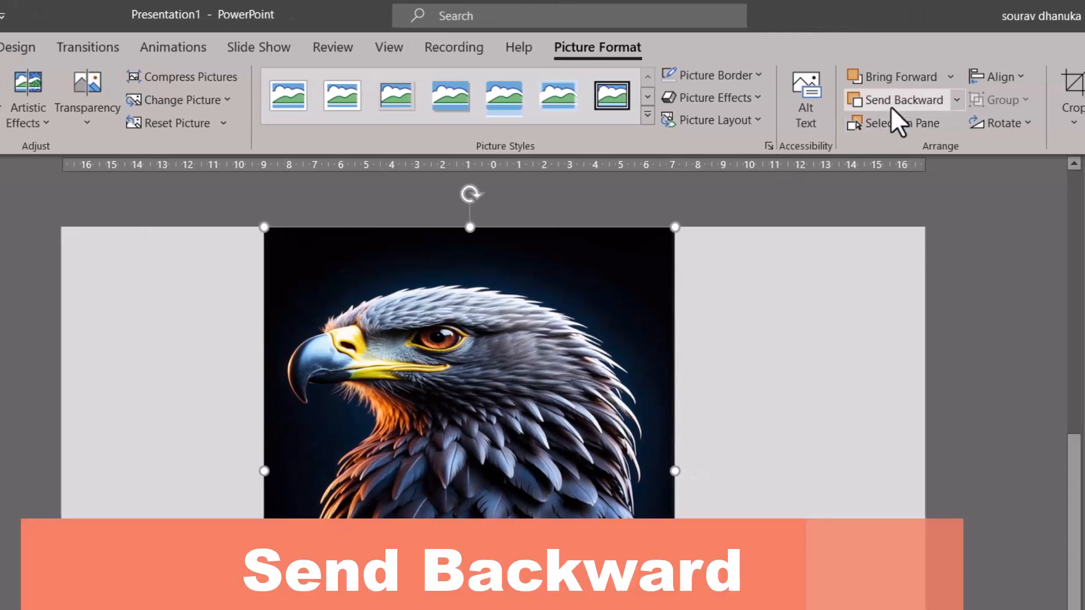
left_click(891, 106)
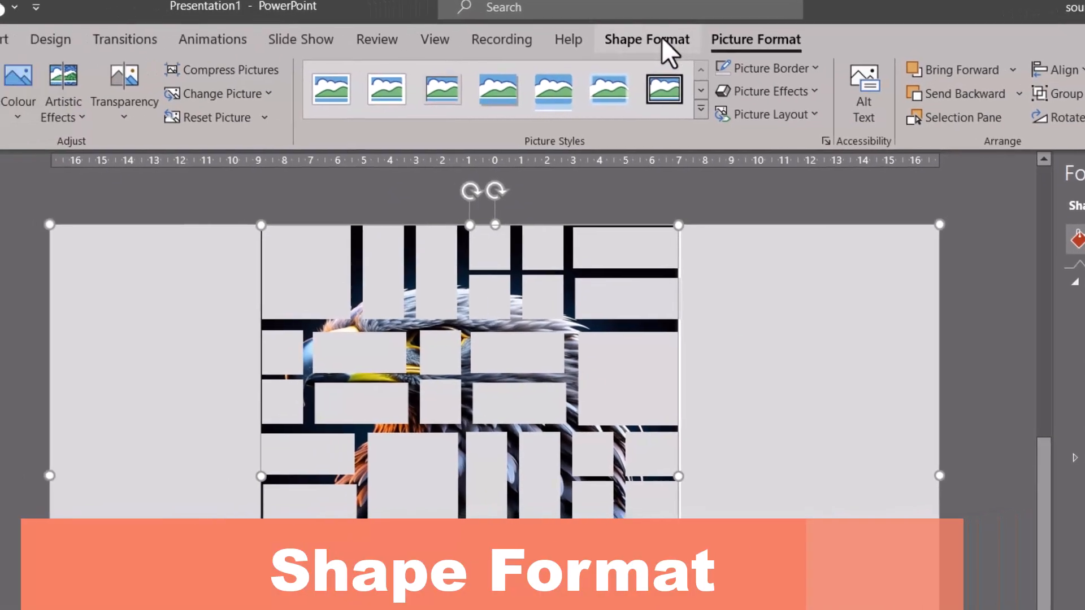
Split the eagle picture along the mosaic grid by merging the picture and the grid shape with Fragment
left_click(605, 50)
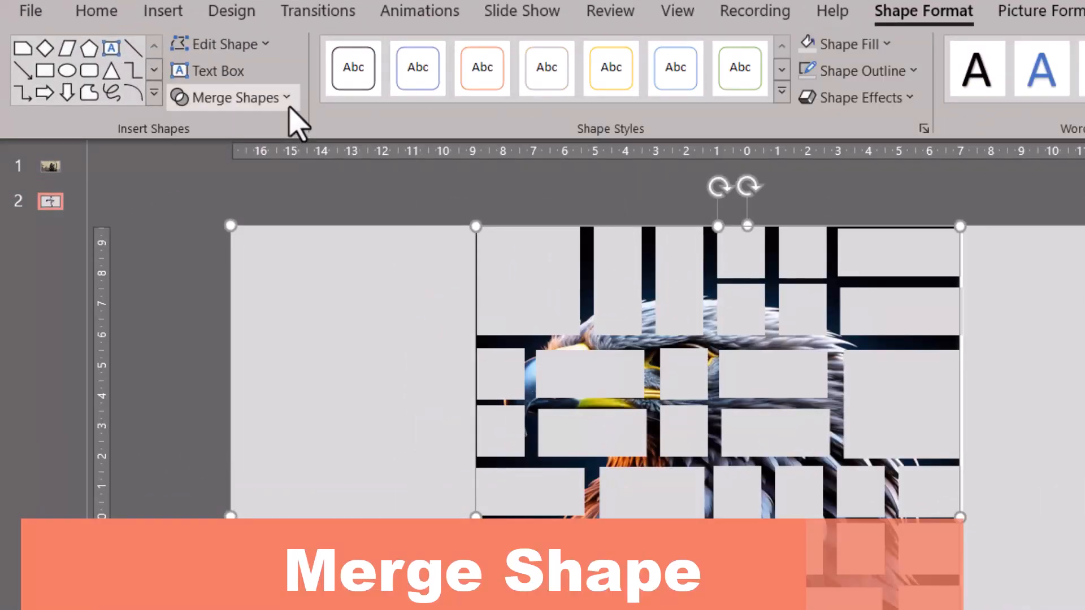
left_click(248, 101)
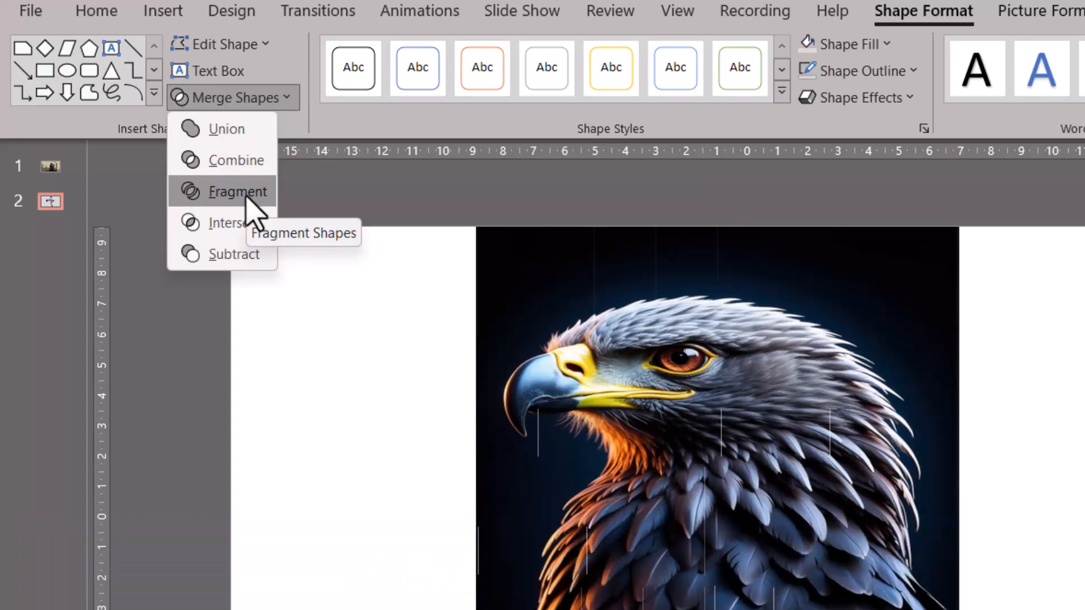
left_click(247, 195)
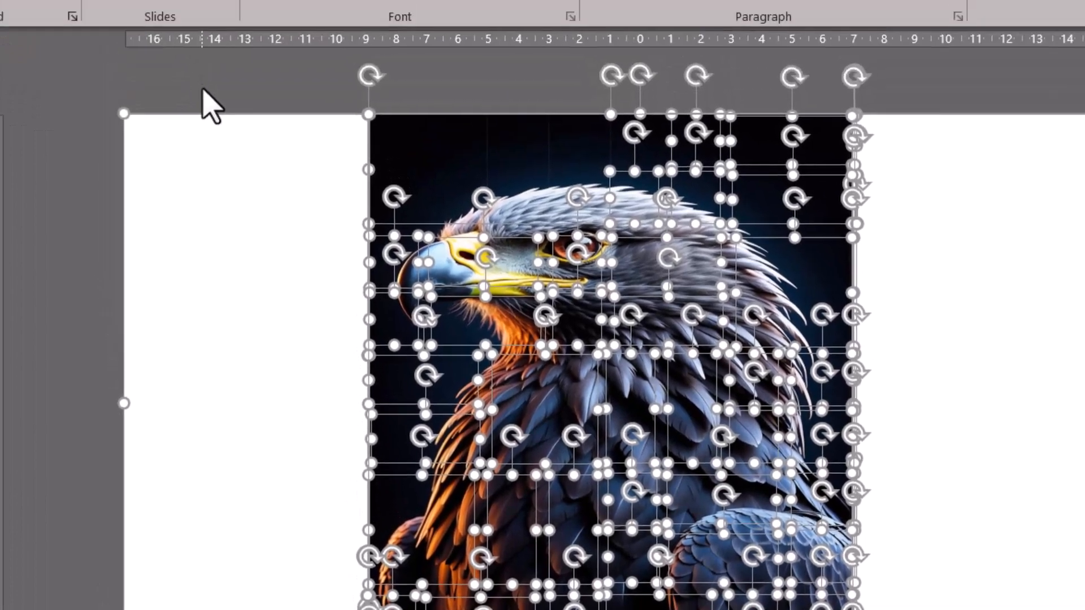
left_click(220, 183)
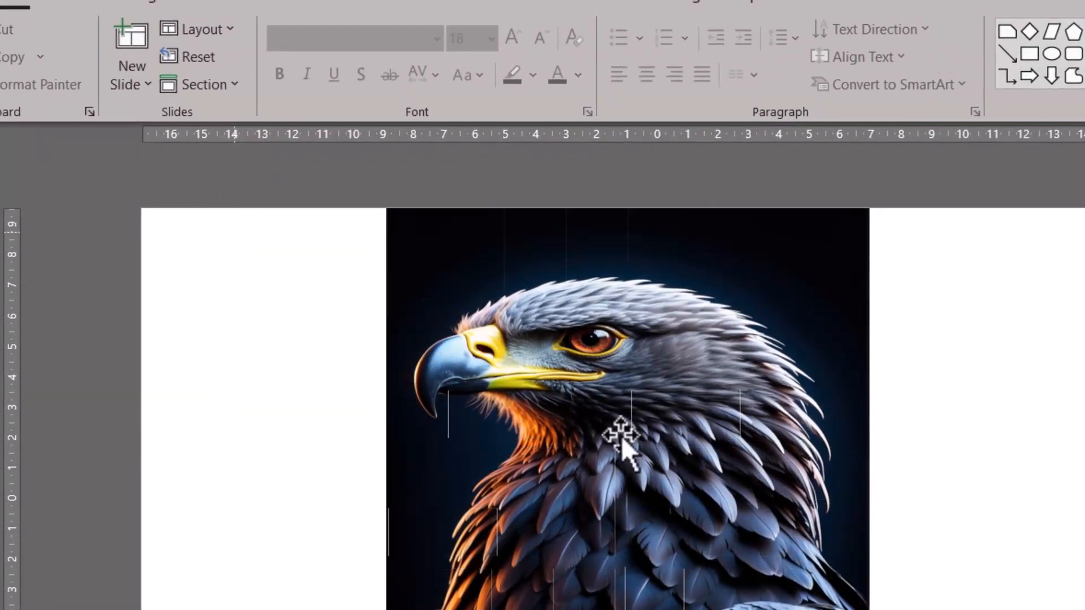
Select all eagle mosaic pieces without the outer background piece and apply the Fly In animation
left_click(620, 435)
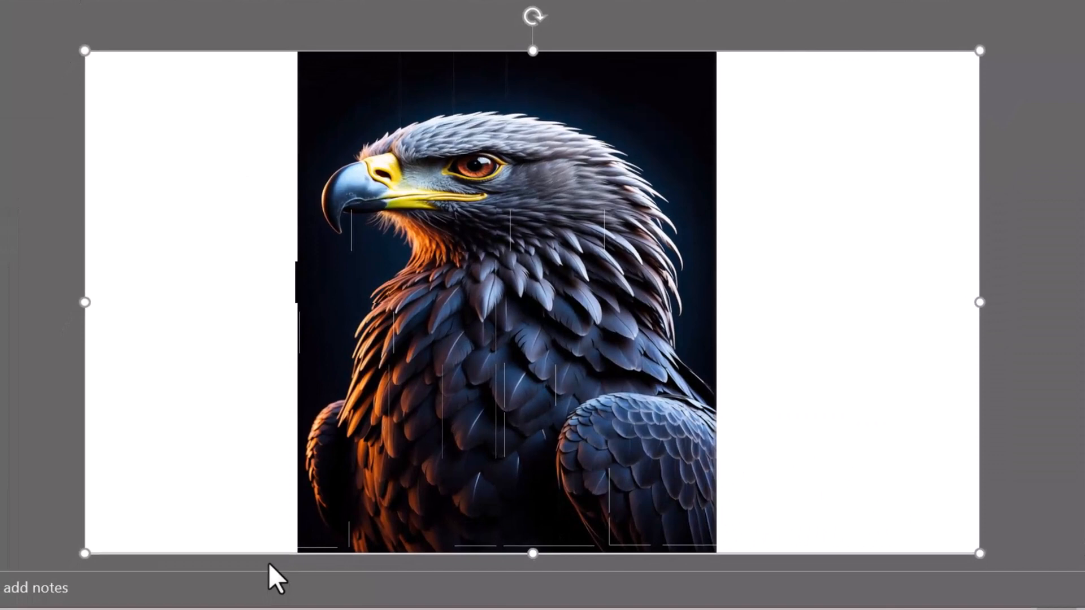
left_click(271, 558)
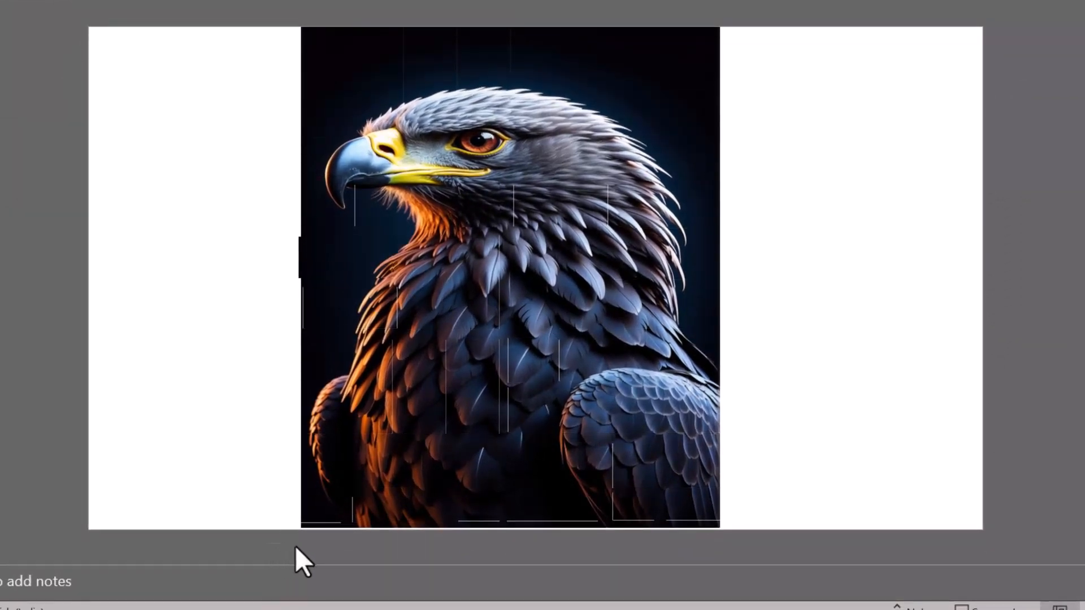
left_click_drag(736, 528, 736, 1)
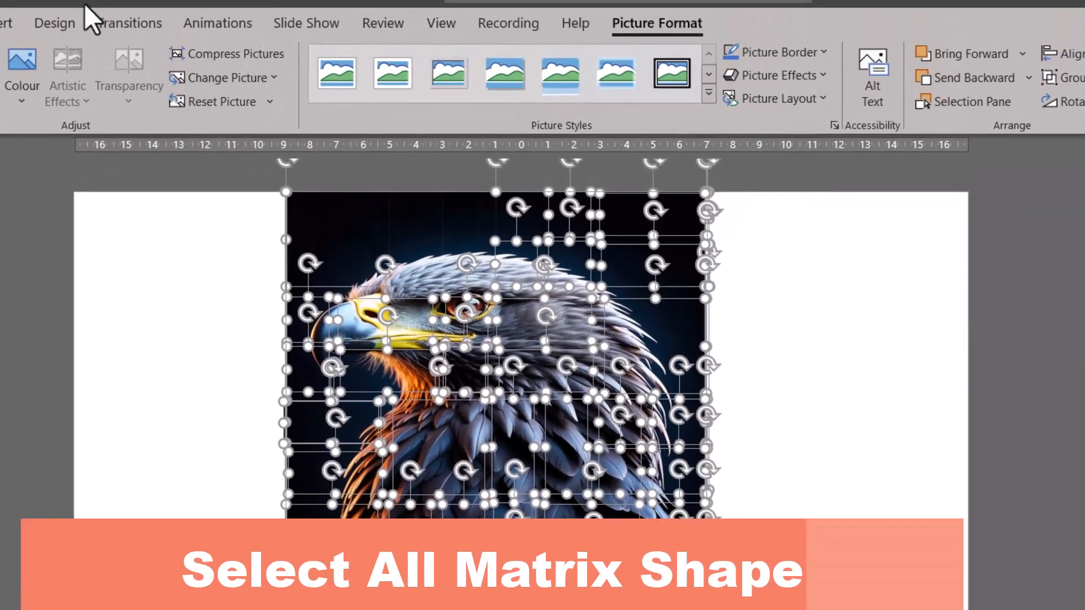
left_click(235, 32)
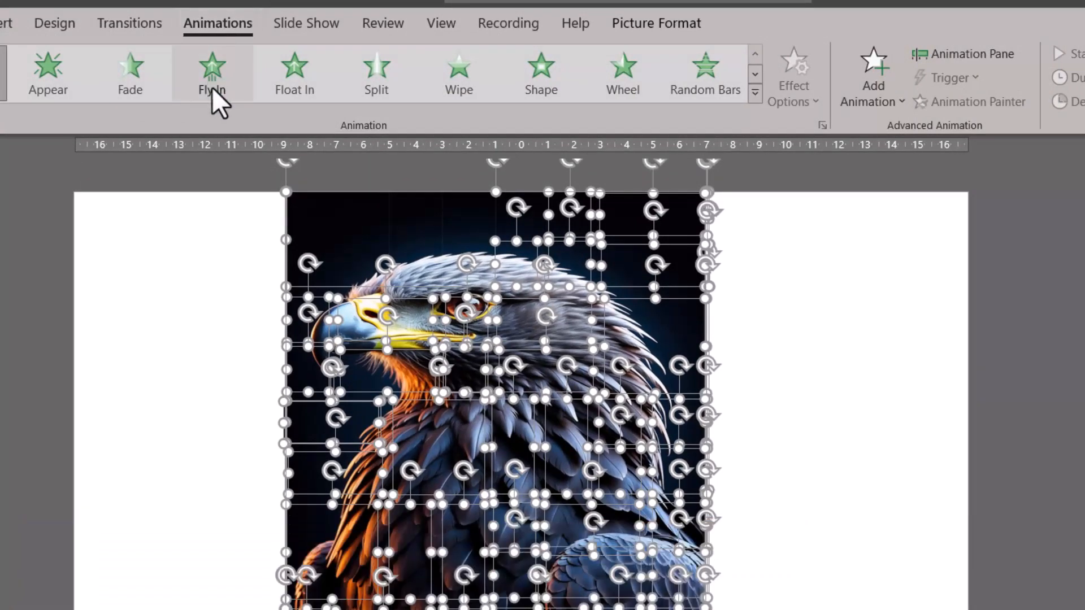
left_click(201, 73)
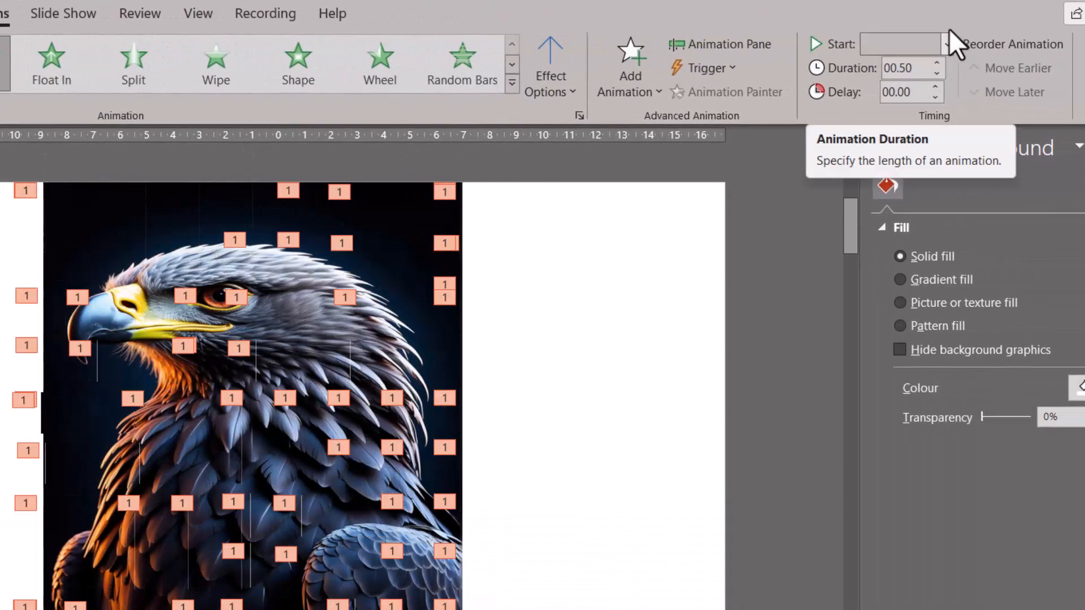
Set the mosaic pieces' animations to start After Previous and show them in a widened Animation Pane
left_click(948, 42)
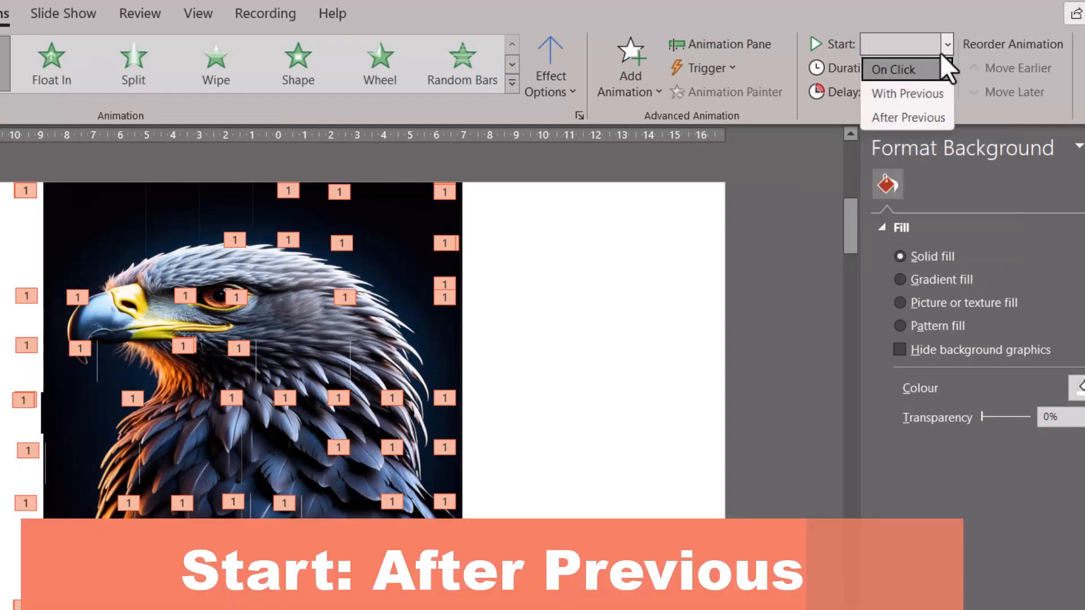
left_click(932, 117)
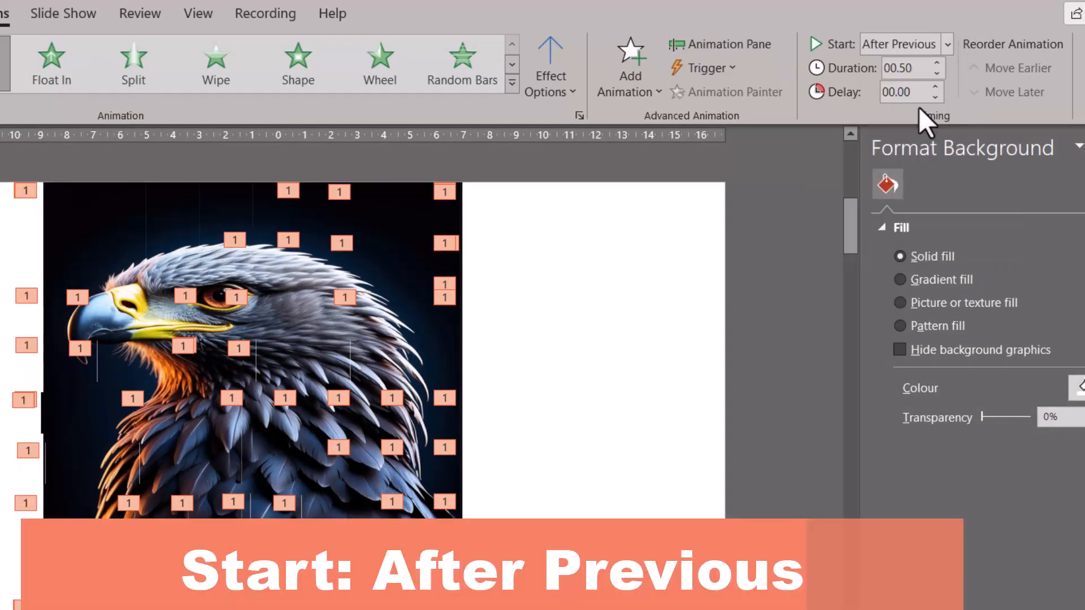
left_click(755, 47)
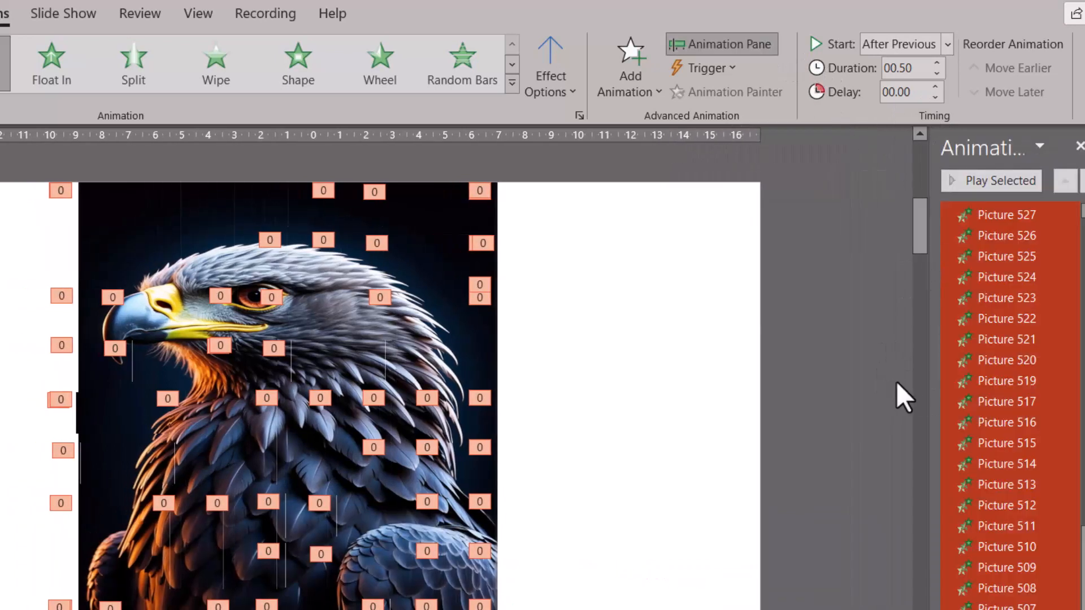
left_click_drag(928, 390, 839, 367)
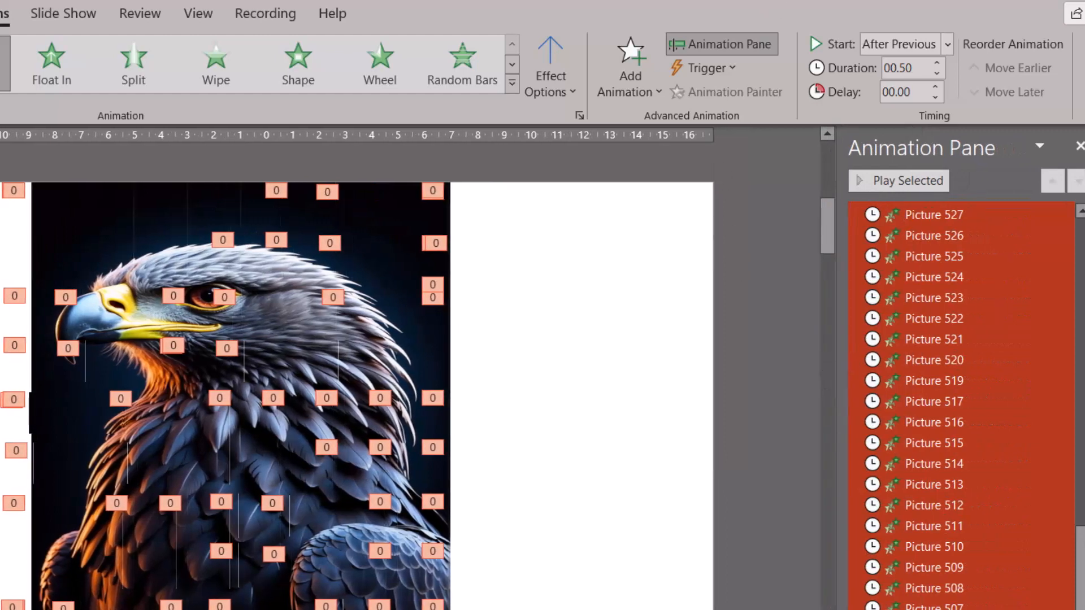
Set the mosaic animations' duration to 00.25 and choose a direction for the Fly In effect
left_click(936, 74)
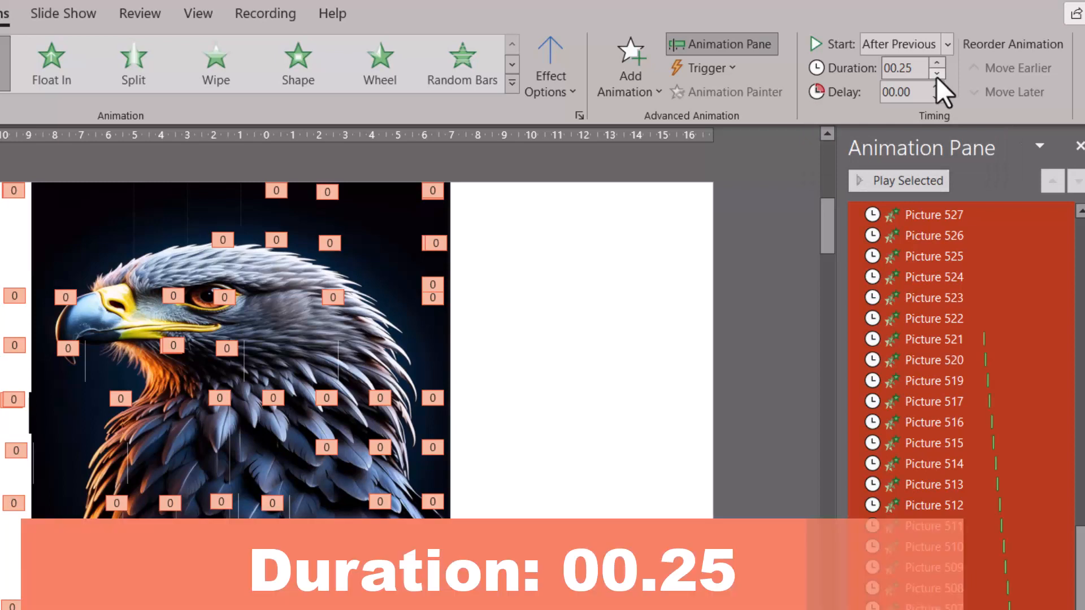
left_click(544, 91)
left_click(592, 159)
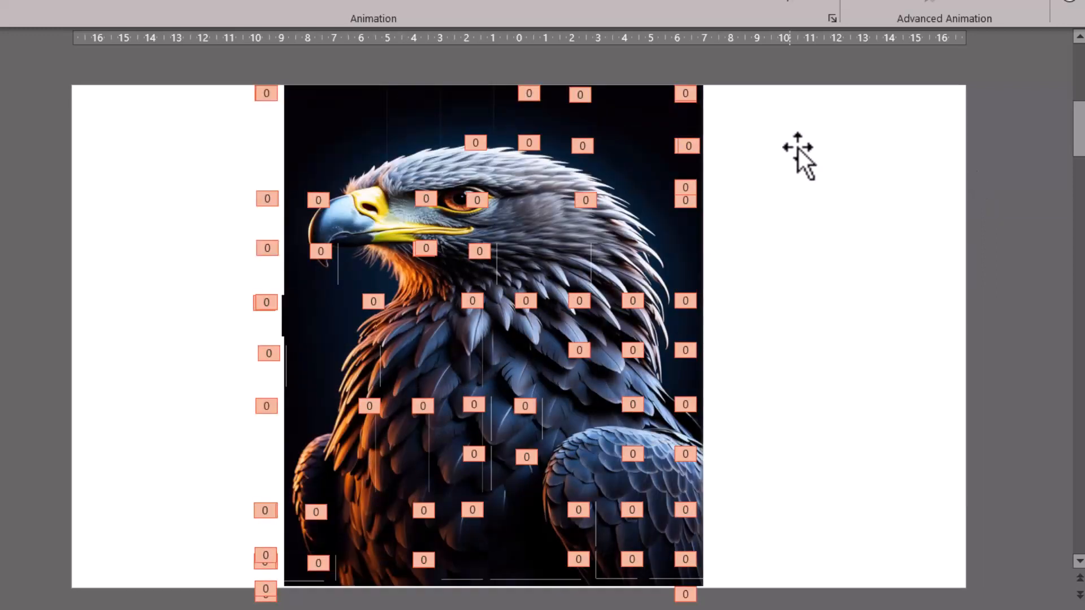
Format the eagle slide's background as a solid black fill
left_click(842, 197)
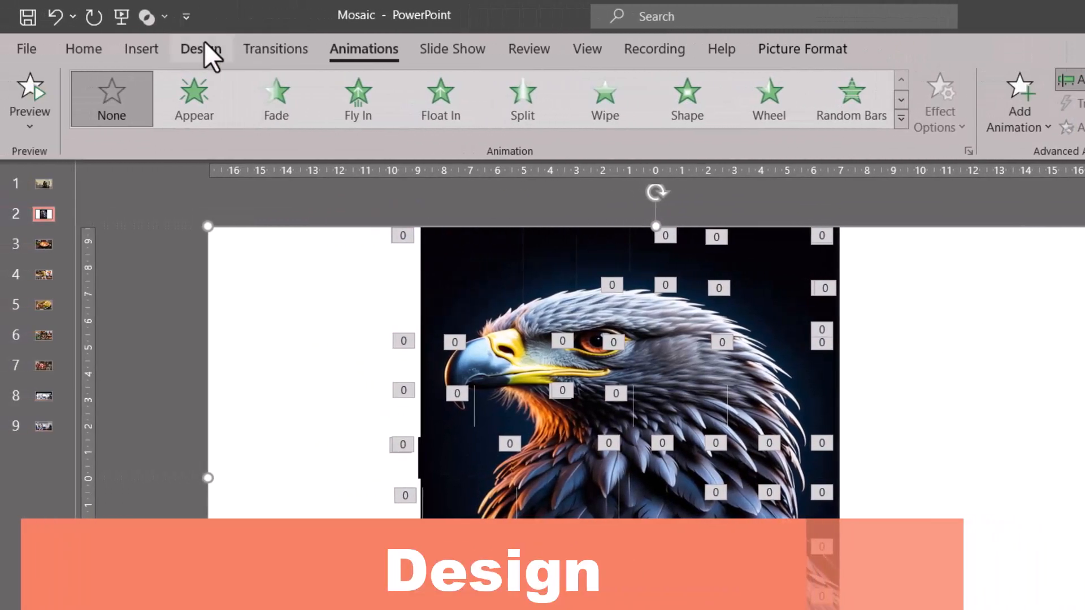
left_click(205, 49)
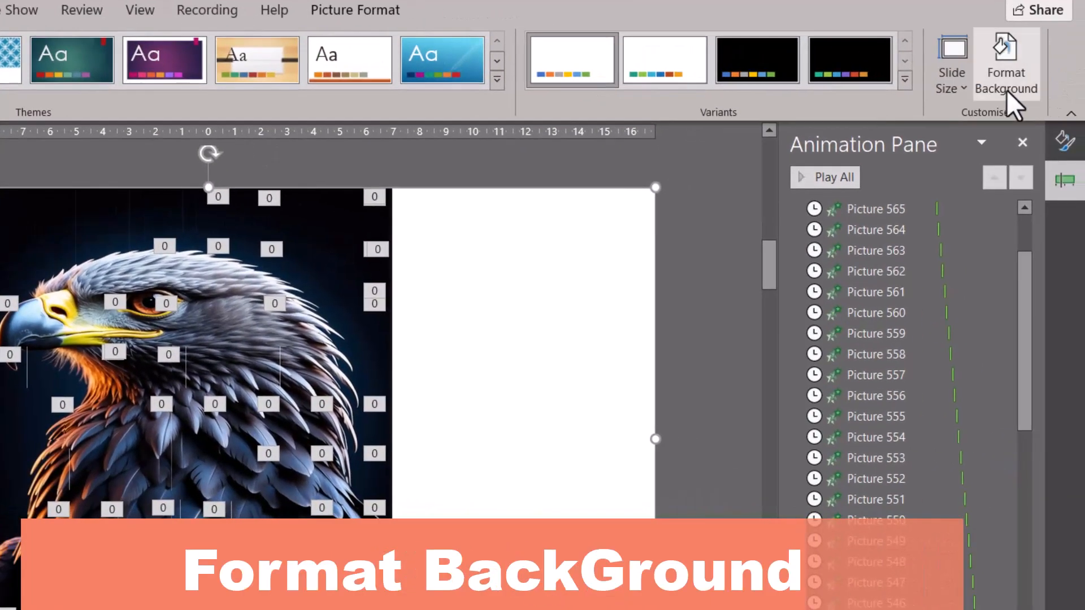
left_click(1005, 90)
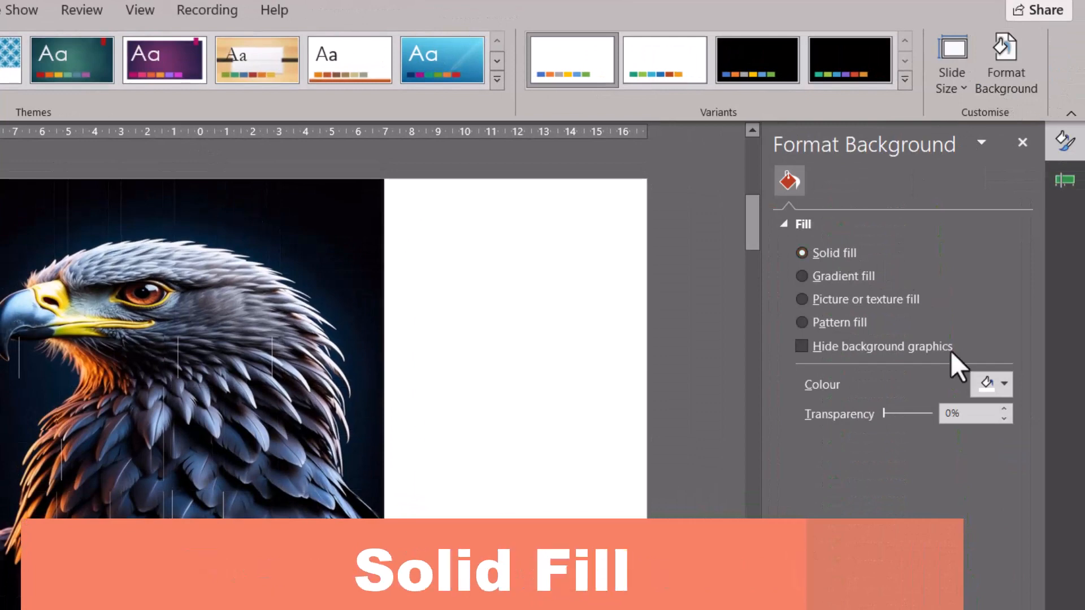
left_click(1004, 383)
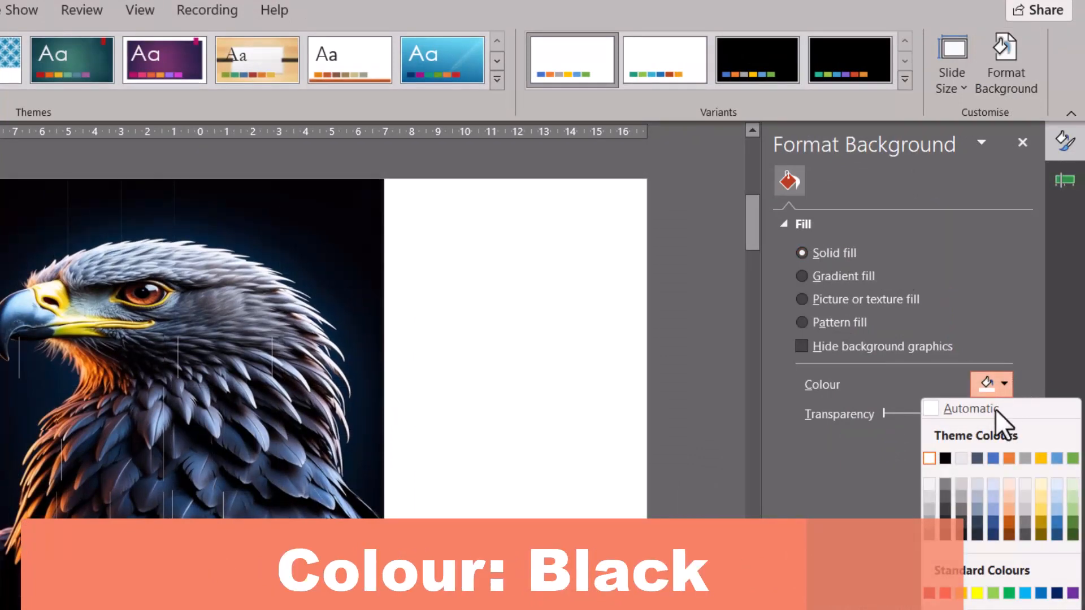
left_click(947, 457)
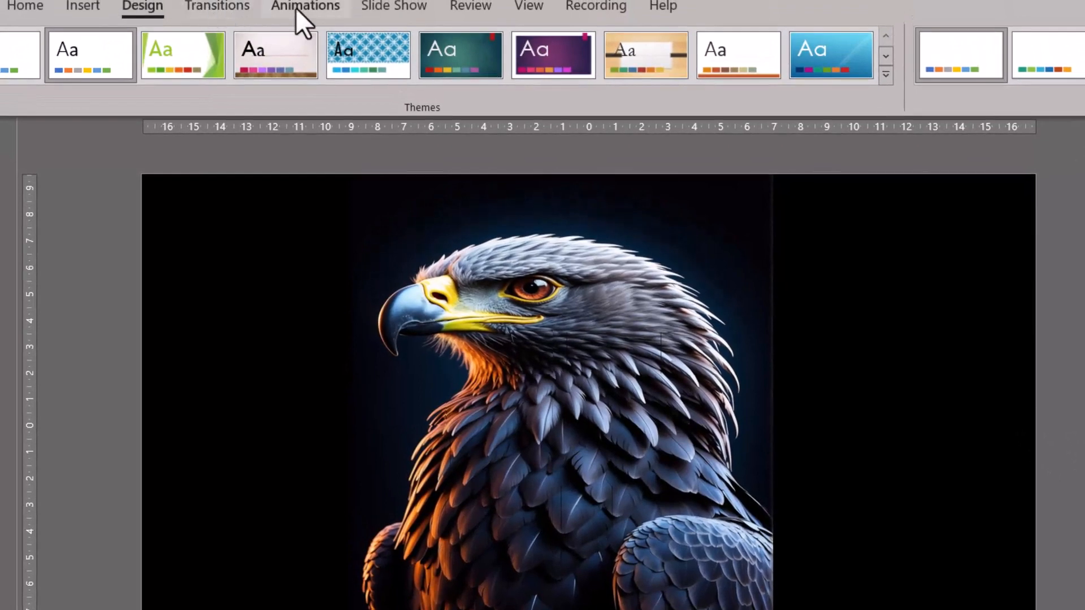
Bring back the Animation Pane for the eagle slide's mosaic animations
left_click(296, 8)
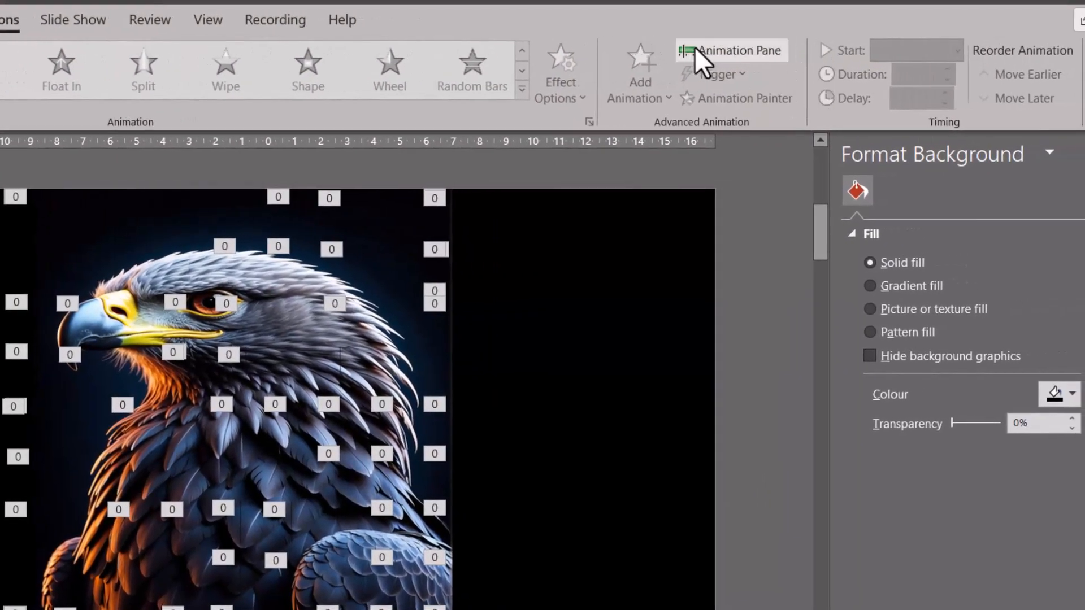
left_click(700, 52)
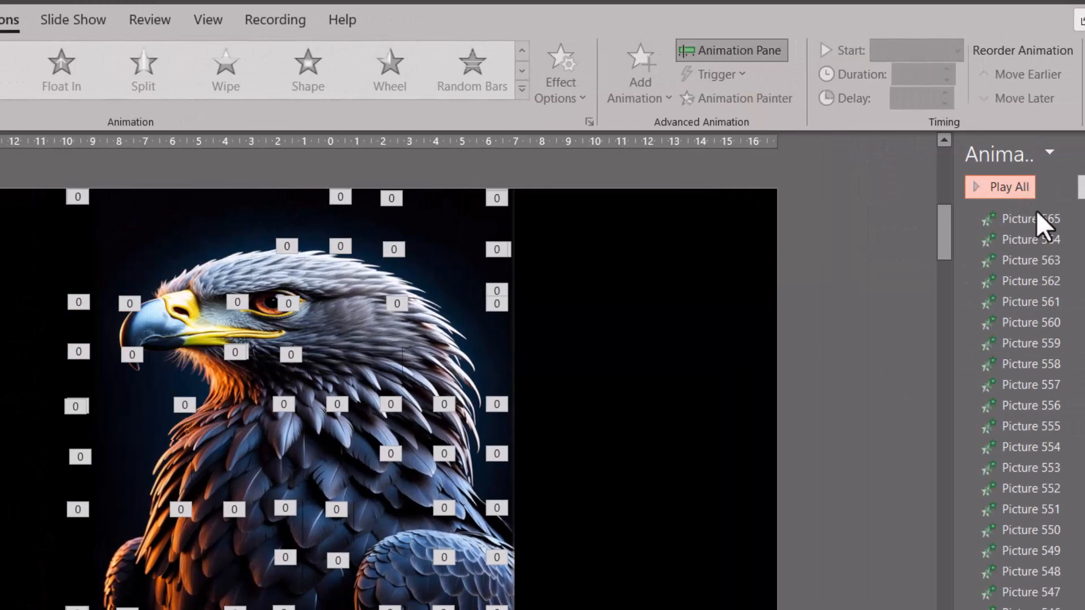